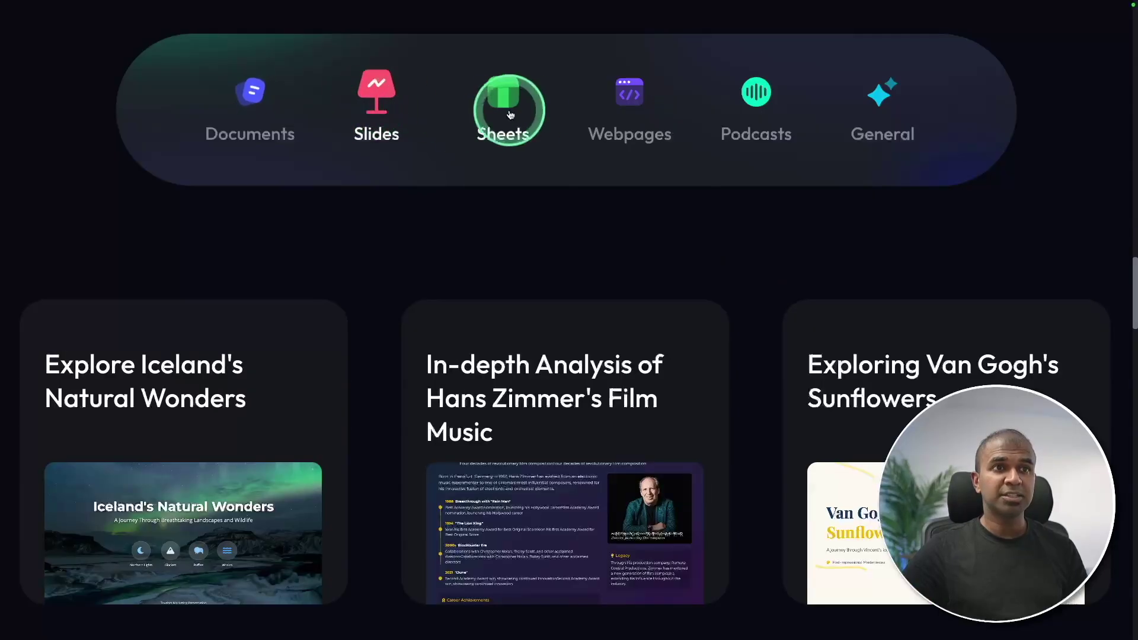
Step: Browse the Sheets, Webpages and Podcasts example cases in the gallery
left_click(503, 107)
left_click(627, 109)
left_click(752, 106)
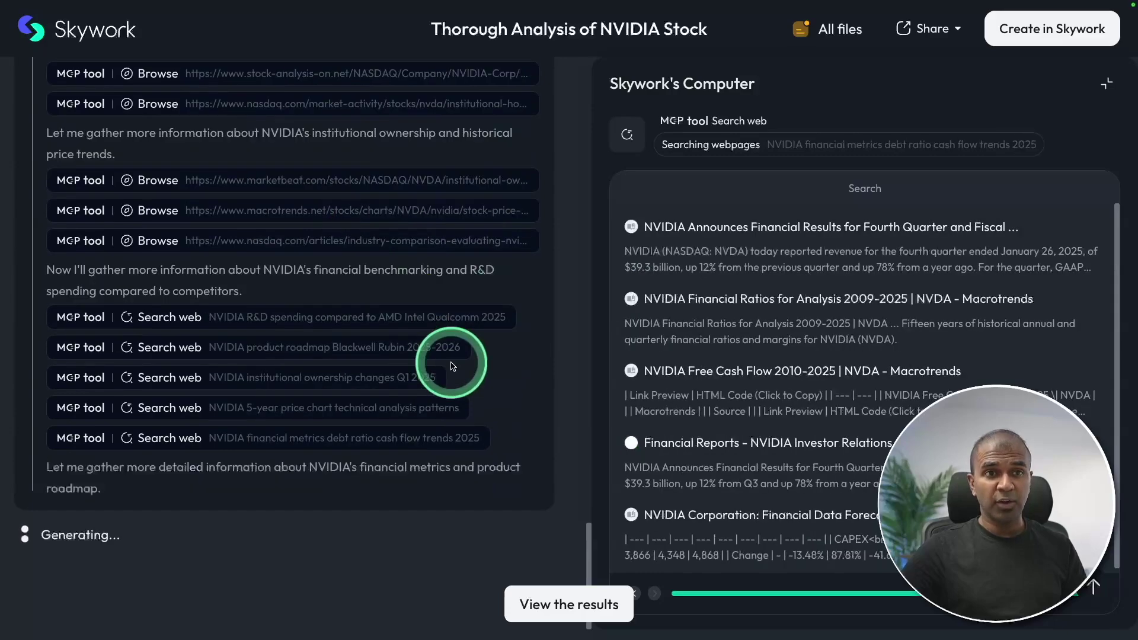
scroll(787, 224, "down", 3)
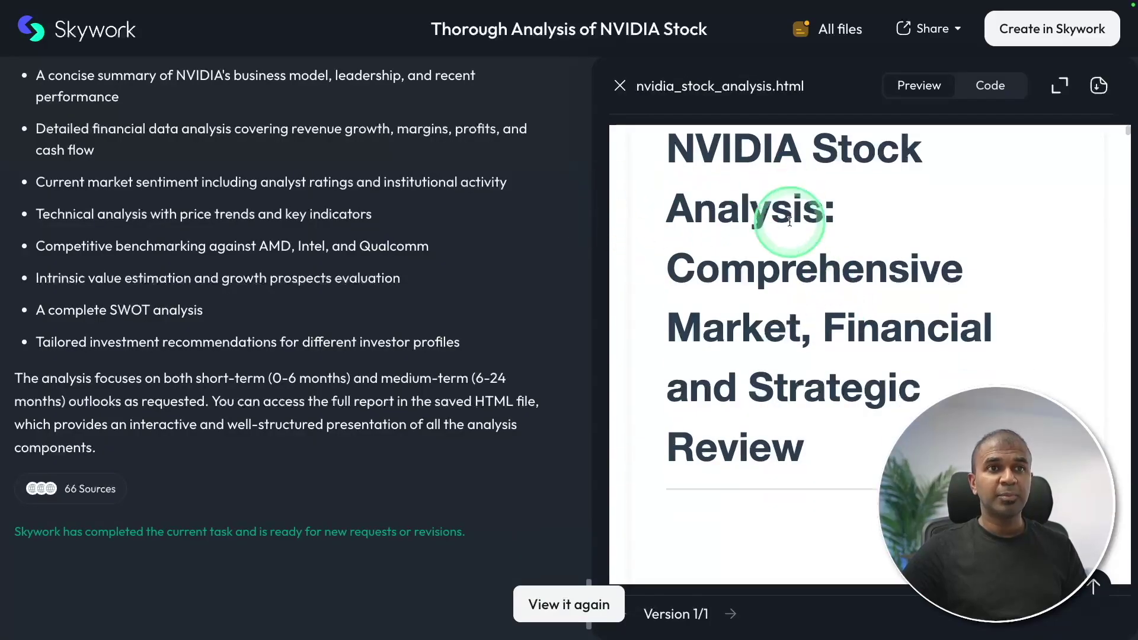
scroll(812, 241, "up", 3)
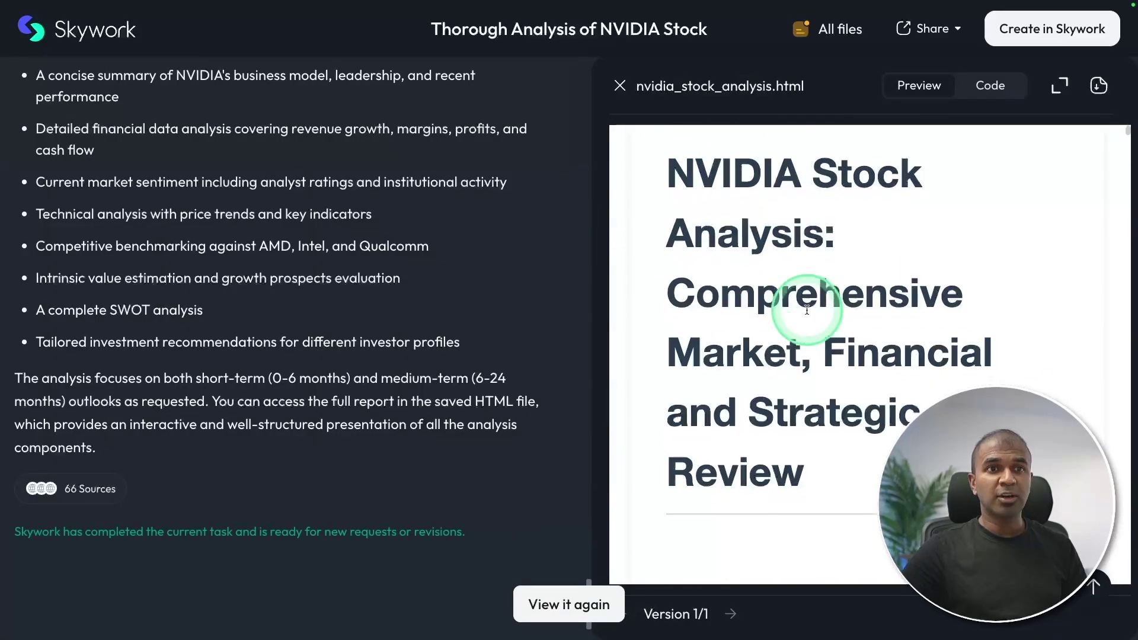
scroll(813, 316, "down", 5)
scroll(782, 328, "down", 3)
scroll(810, 351, "down", 5)
scroll(826, 363, "down", 5)
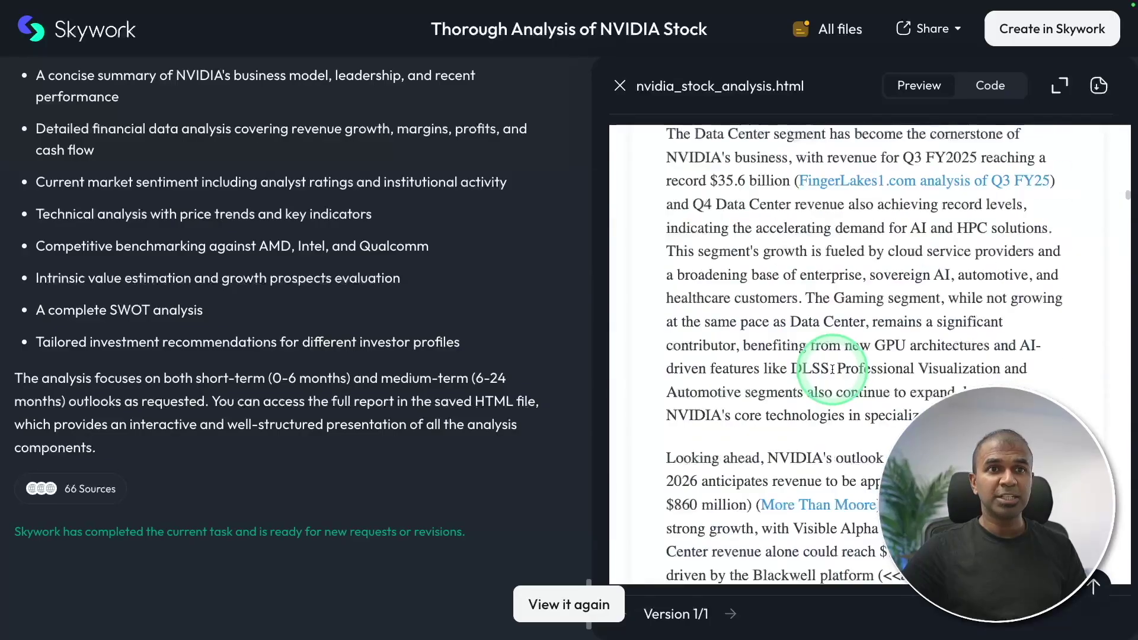
Step: Expand the NVIDIA stock analysis report preview to fill the window
left_click(1059, 86)
scroll(800, 266, "down", 5)
scroll(776, 296, "down", 5)
scroll(776, 296, "down", 5)
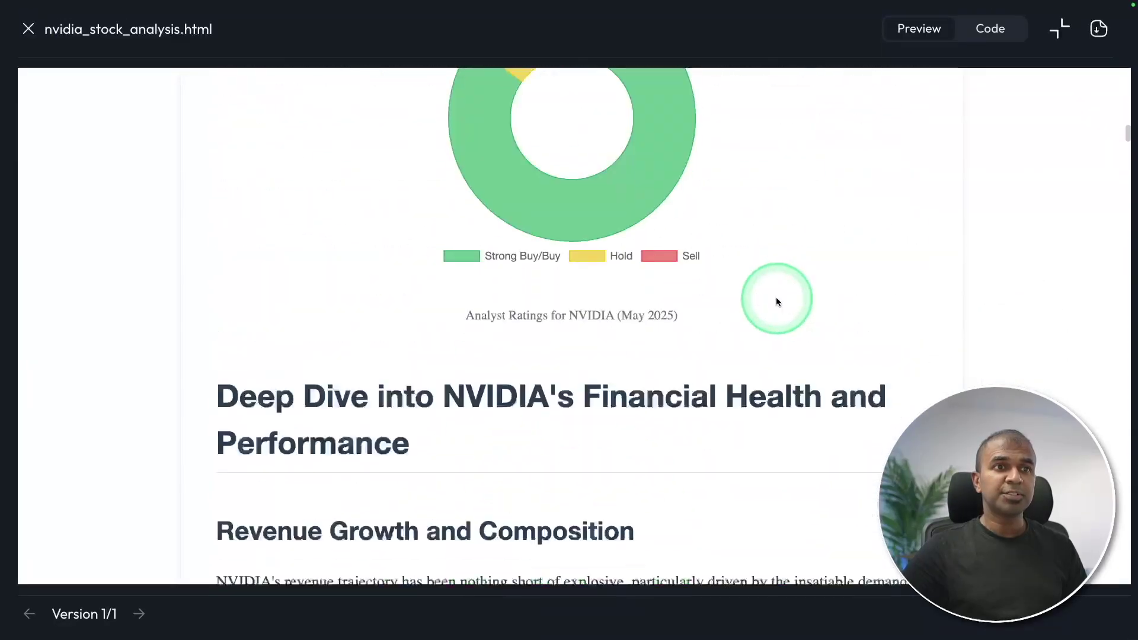
scroll(625, 243, "down", 5)
scroll(682, 351, "down", 3)
scroll(686, 353, "down", 5)
scroll(686, 353, "down", 5)
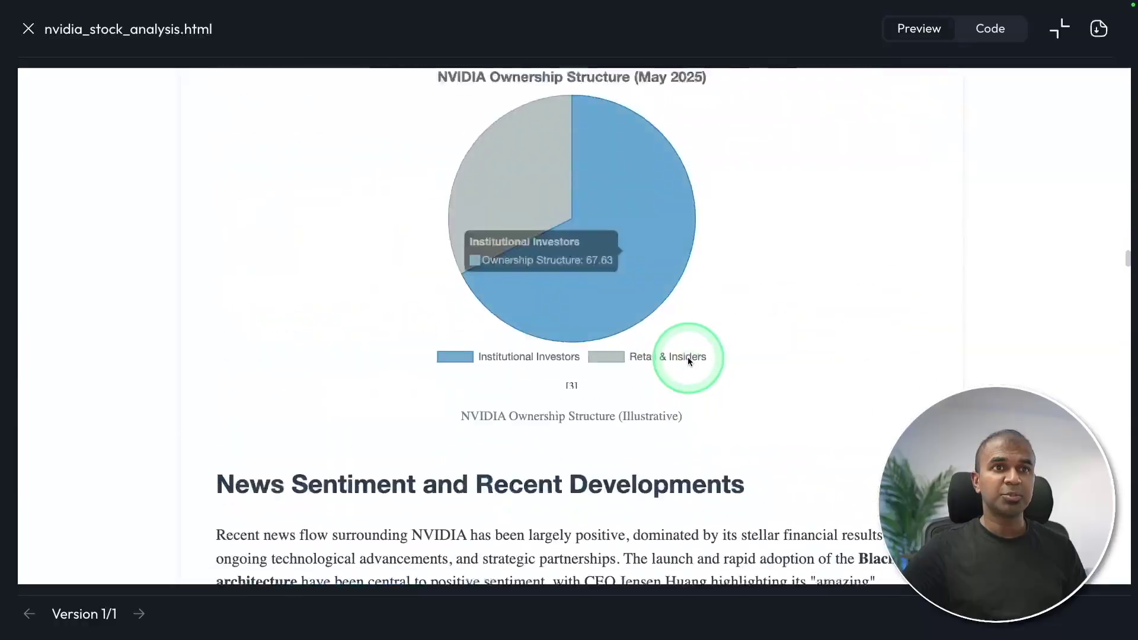
scroll(687, 356, "down", 5)
scroll(702, 374, "down", 5)
scroll(722, 391, "down", 5)
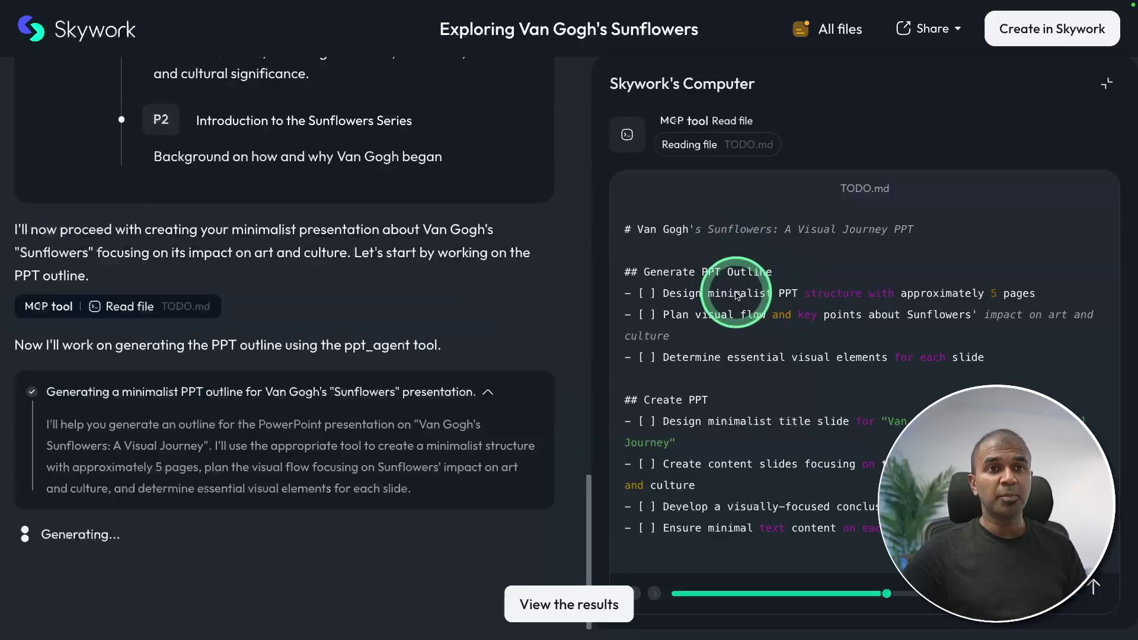
scroll(394, 406, "down", 3)
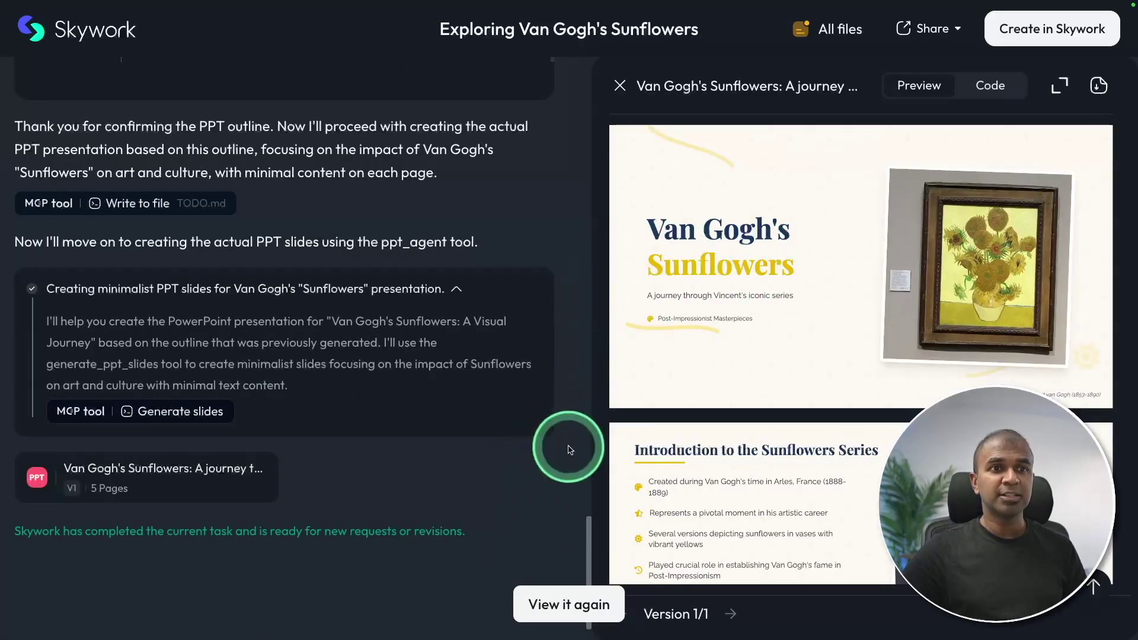
scroll(612, 299, "down", 2)
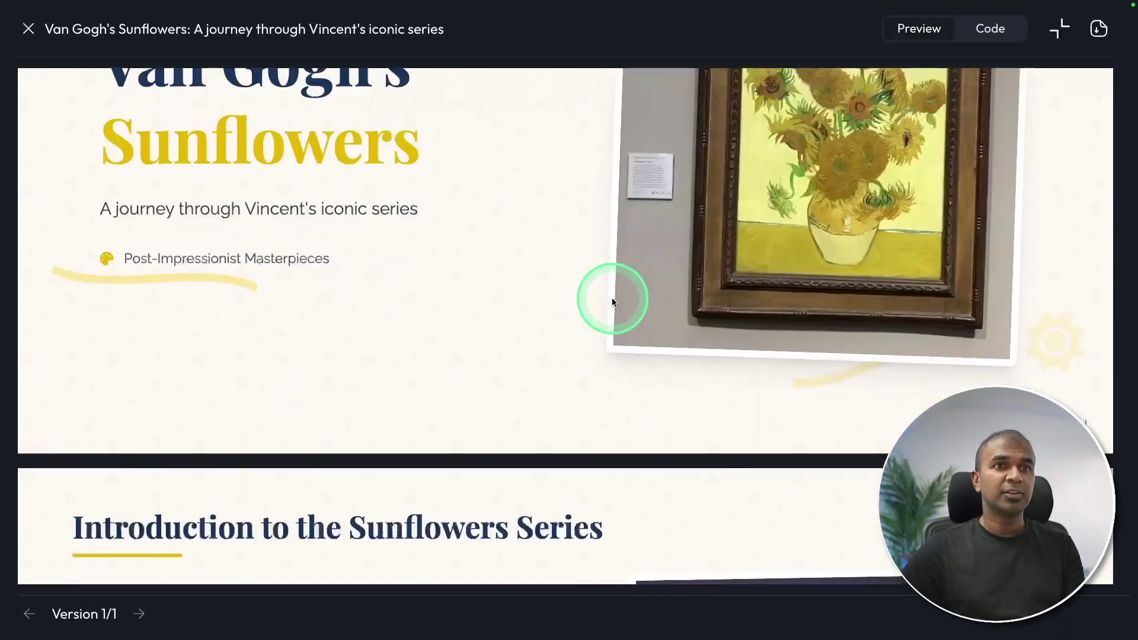
scroll(612, 300, "down", 3)
scroll(612, 303, "down", 4)
scroll(612, 303, "down", 4)
scroll(612, 303, "down", 4)
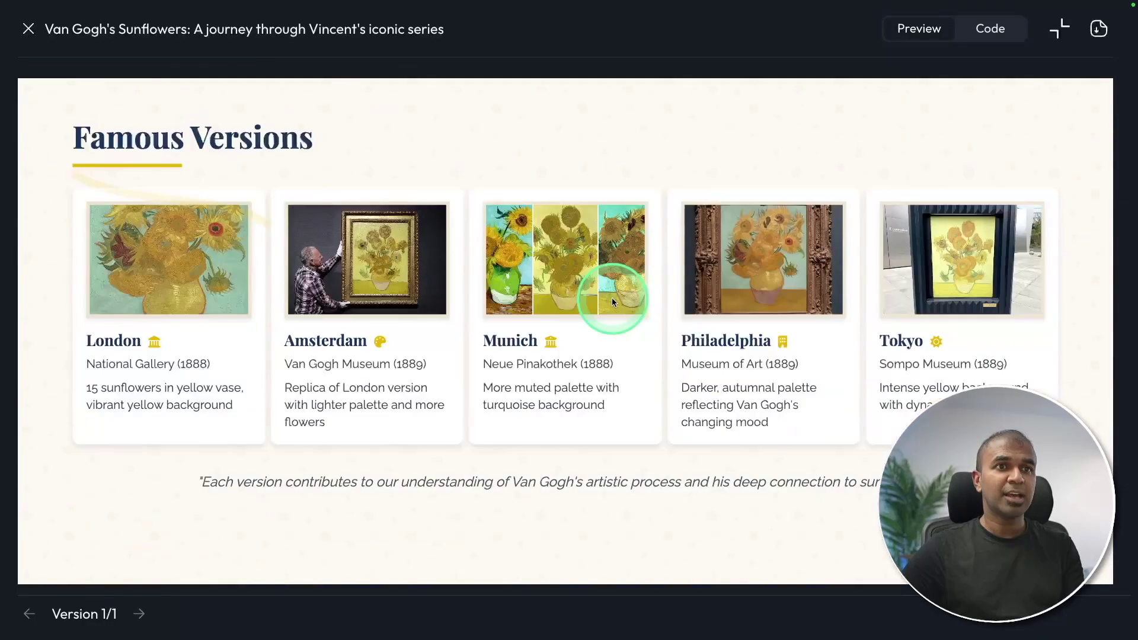
scroll(612, 302, "down", 4)
scroll(612, 303, "down", 3)
scroll(640, 382, "up", 4)
scroll(666, 457, "up", 4)
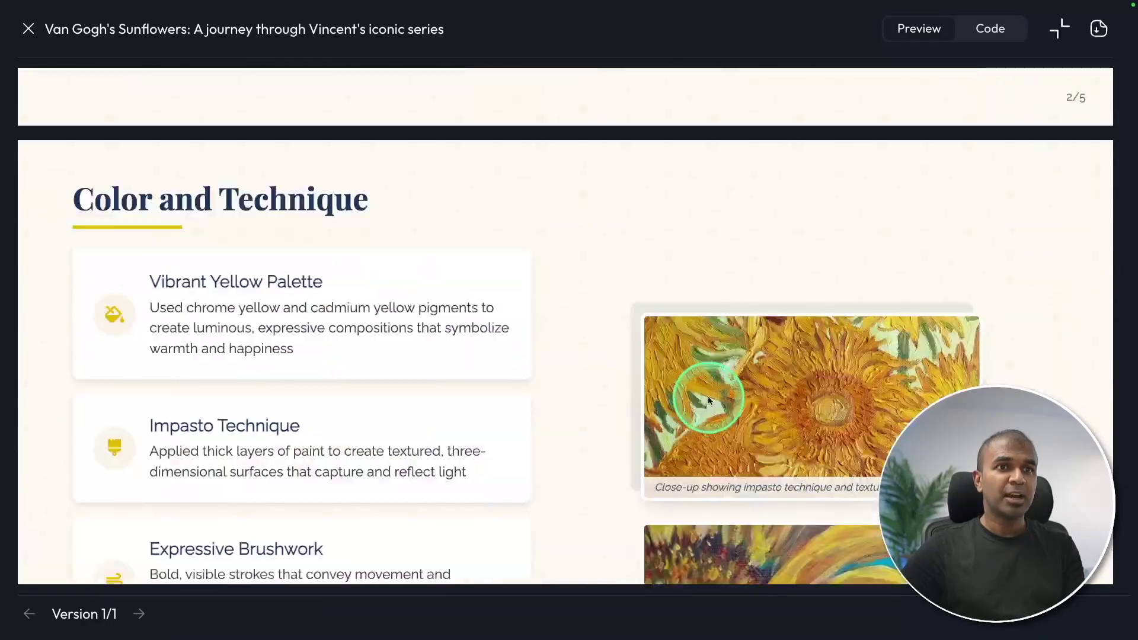
scroll(707, 395, "up", 2)
scroll(704, 311, "up", 4)
scroll(704, 313, "up", 3)
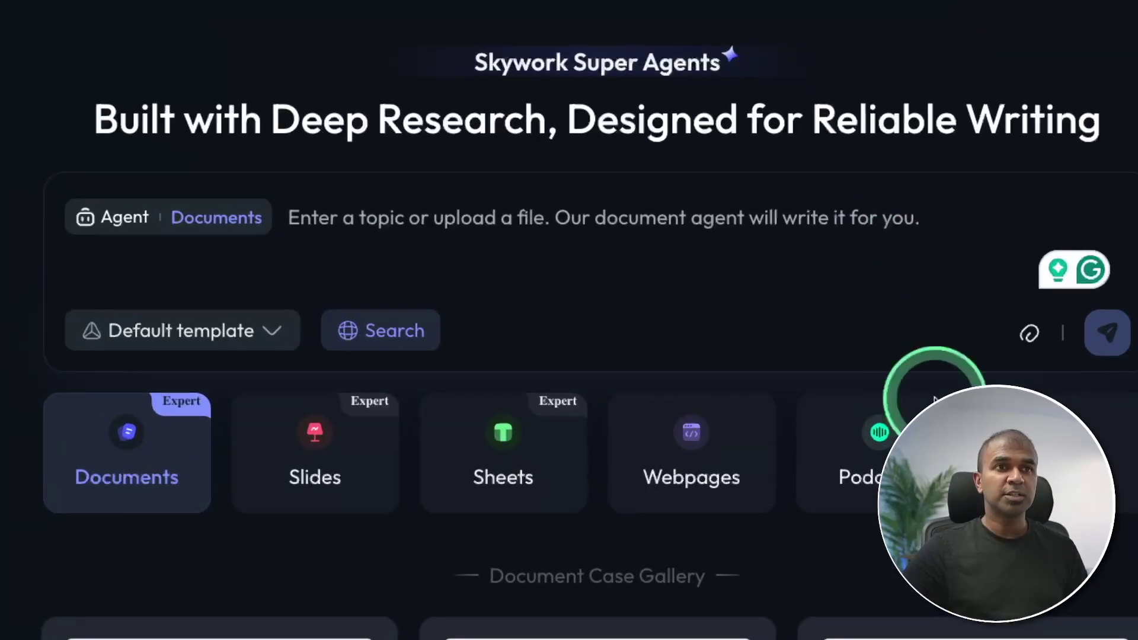
type("AI in Healthcare 2025")
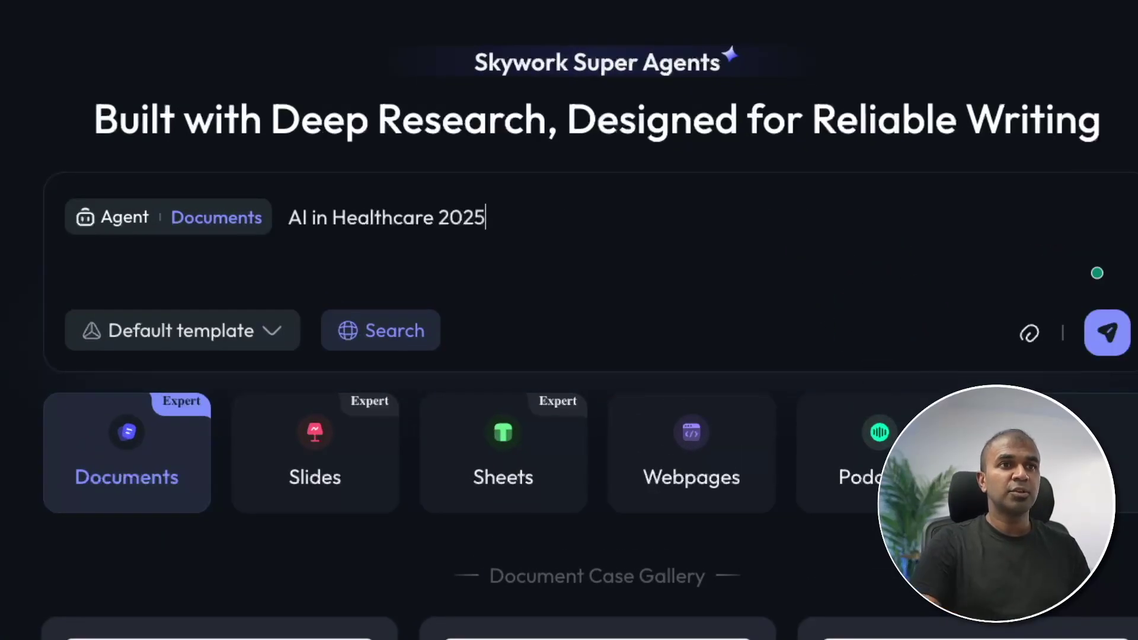
Step: Submit the 'AI in Healthcare 2025' request using the Academic Paper template
left_click(214, 336)
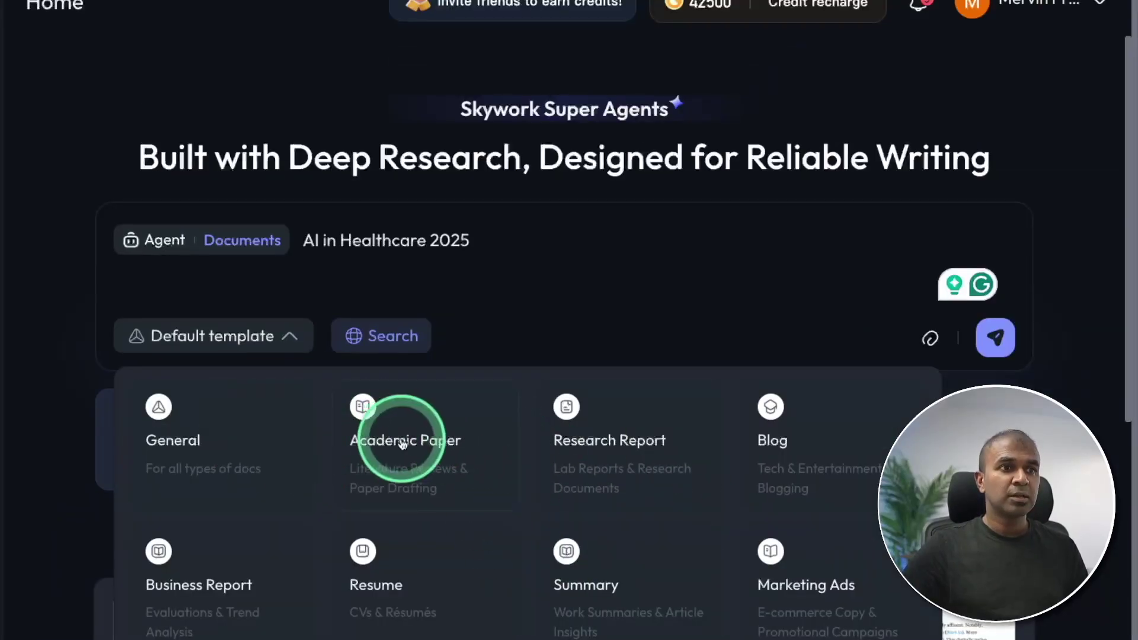
left_click(481, 445)
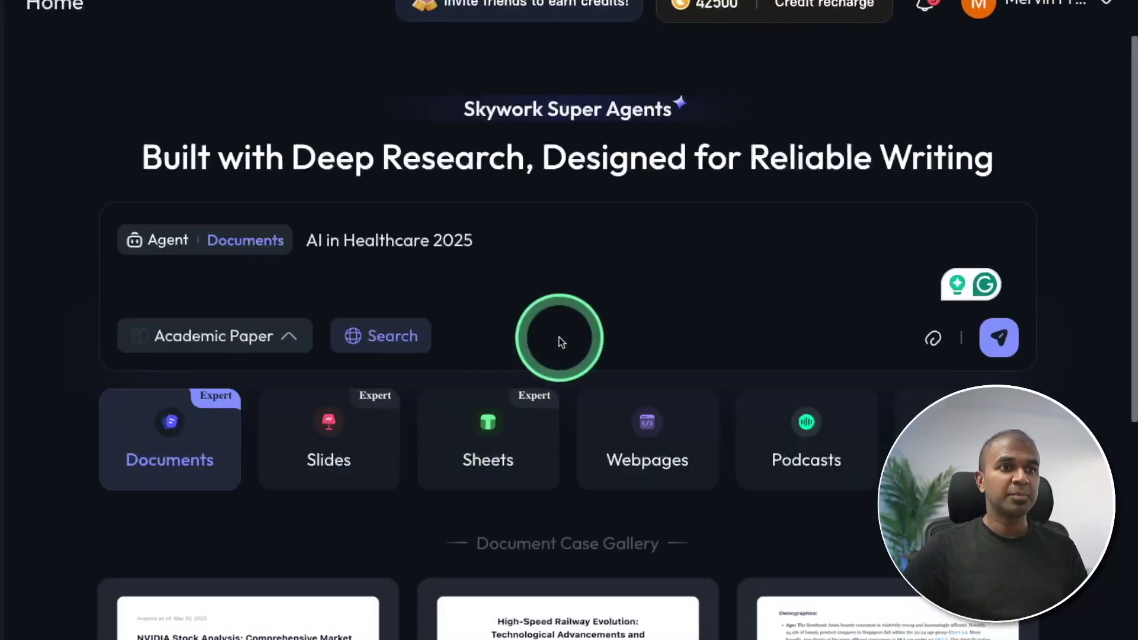
left_click(997, 341)
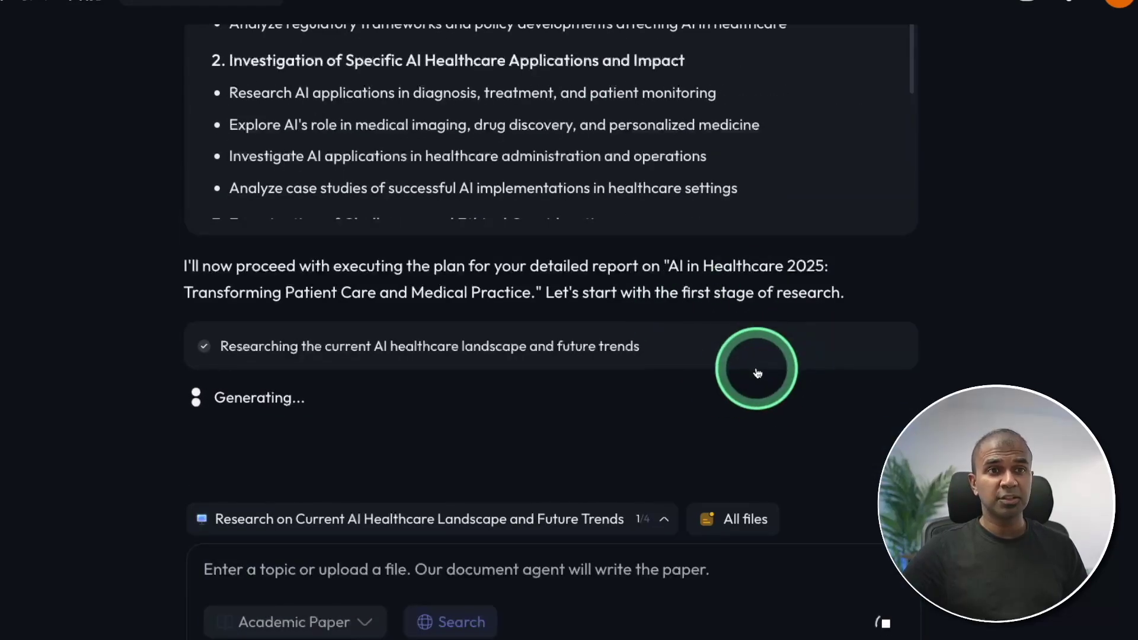
Step: Inspect the research stage reasoning, the task to-do list and Skywork's live web-search view
left_click(760, 357)
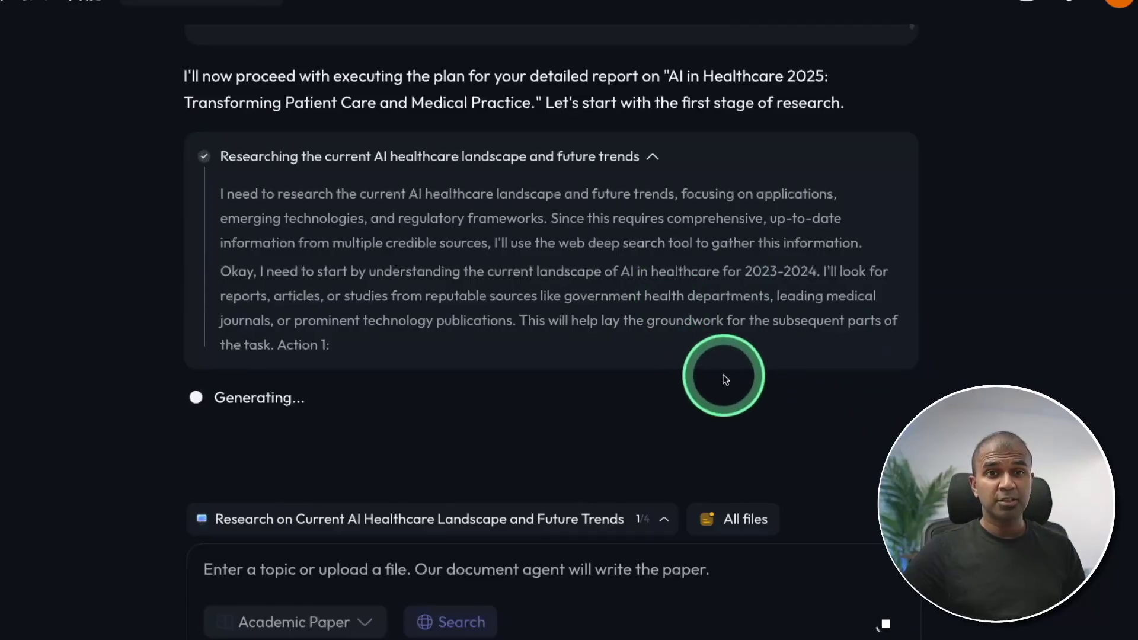
left_click(663, 520)
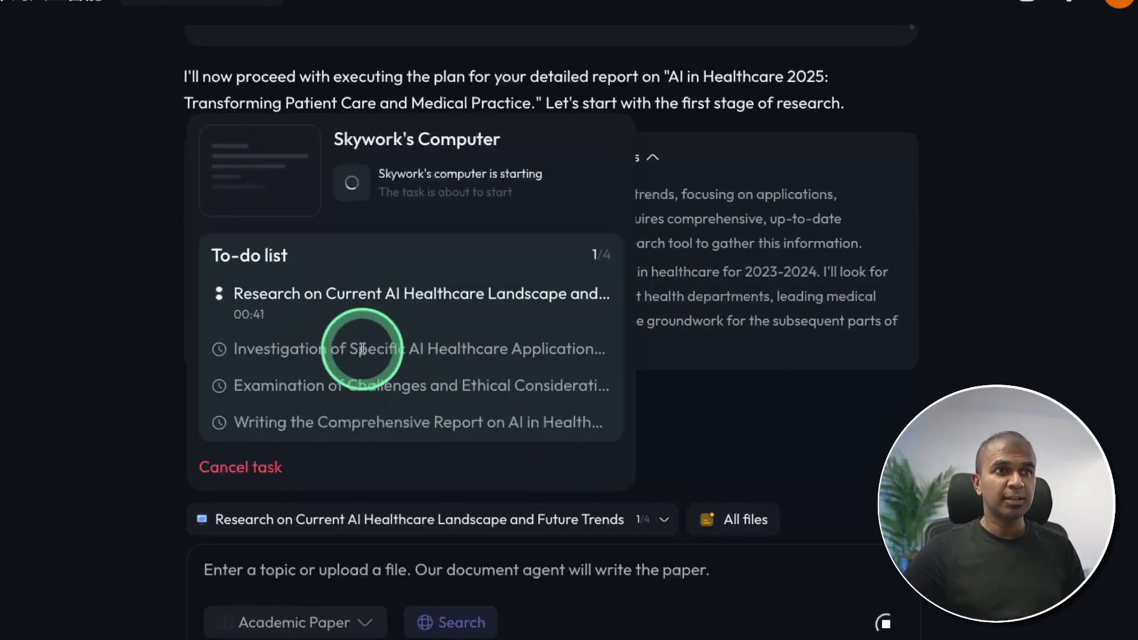
left_click(432, 199)
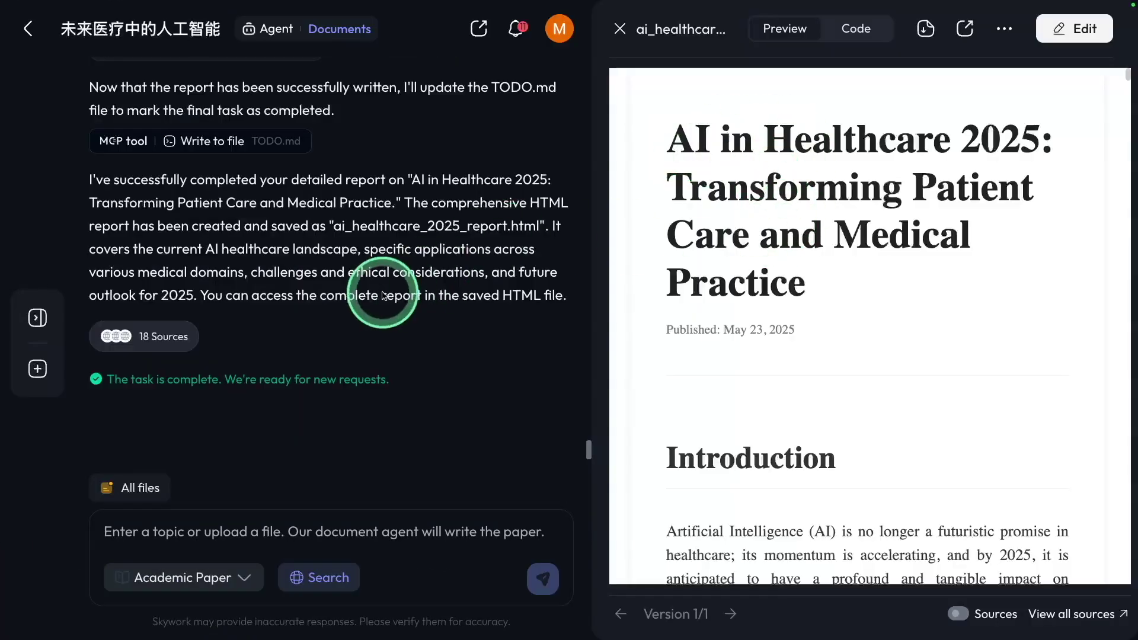
scroll(382, 296, "up", 5)
scroll(374, 296, "up", 5)
scroll(374, 296, "up", 5)
scroll(323, 270, "up", 5)
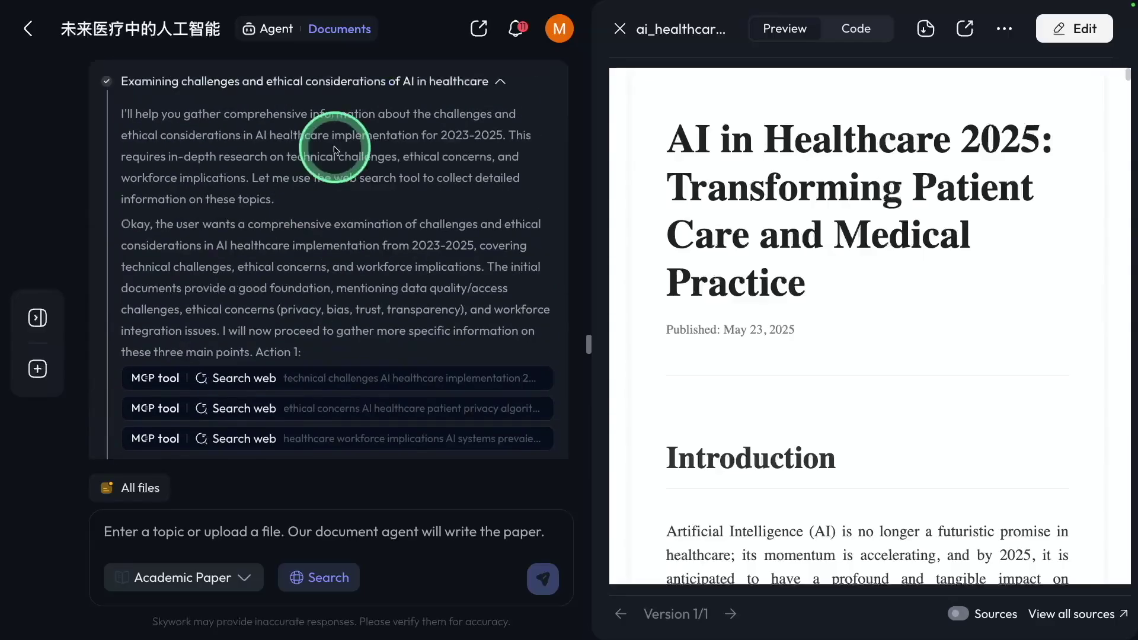
scroll(355, 254, "down", 2)
scroll(292, 297, "down", 4)
scroll(347, 311, "down", 4)
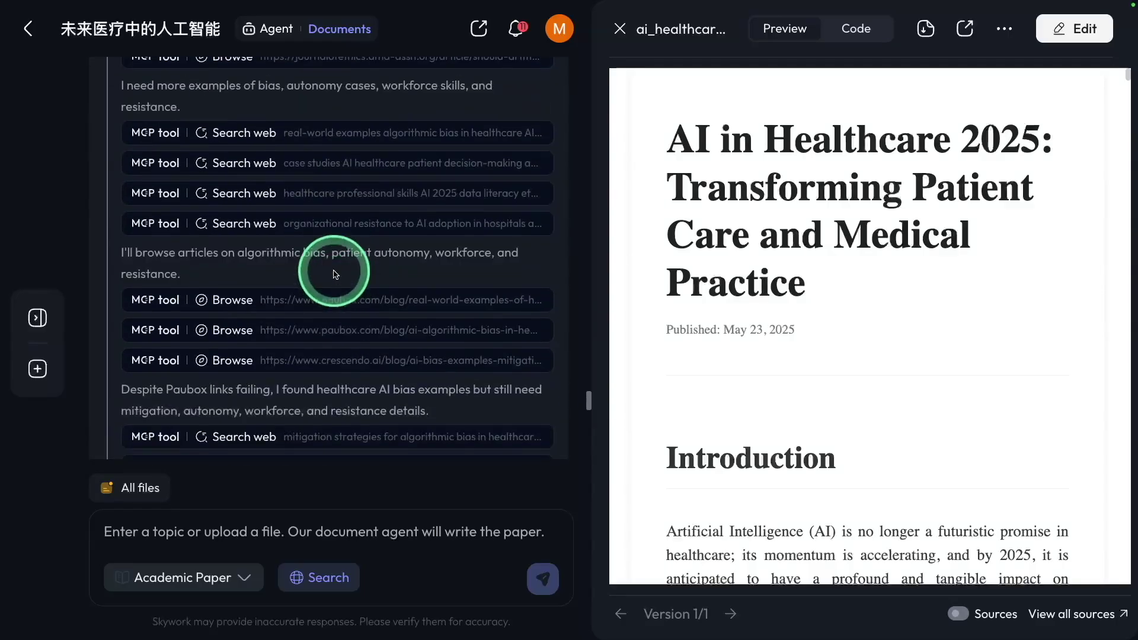
scroll(334, 273, "down", 2)
scroll(385, 247, "down", 4)
scroll(376, 298, "down", 4)
scroll(712, 320, "down", 1)
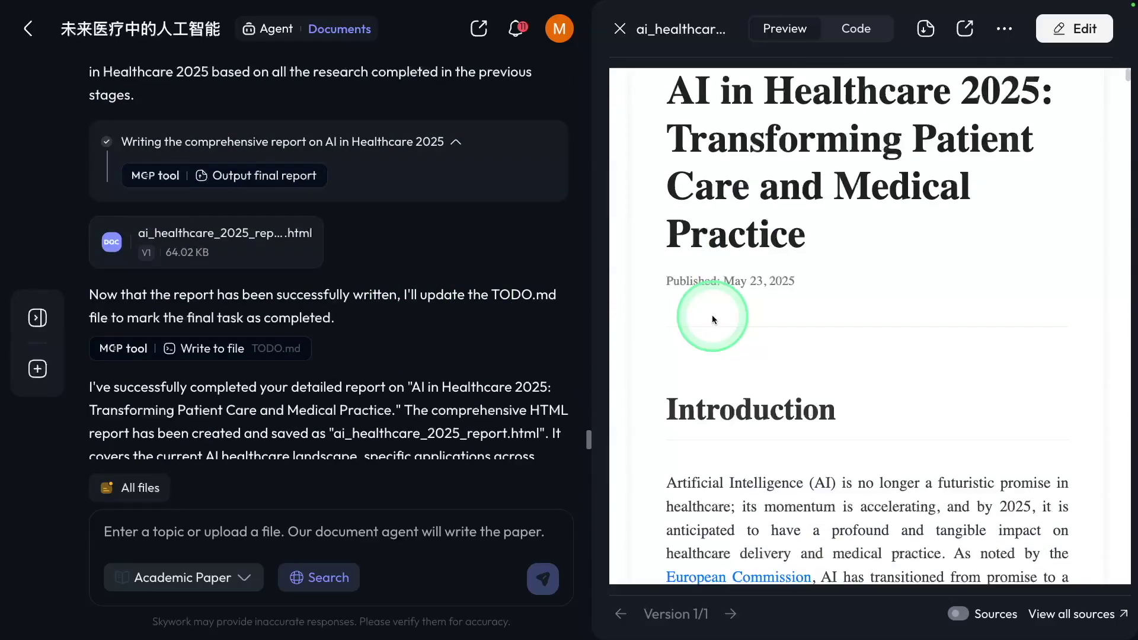
scroll(712, 319, "down", 2)
Step: View the healthcare report full-window and bring up its download options
left_click(965, 29)
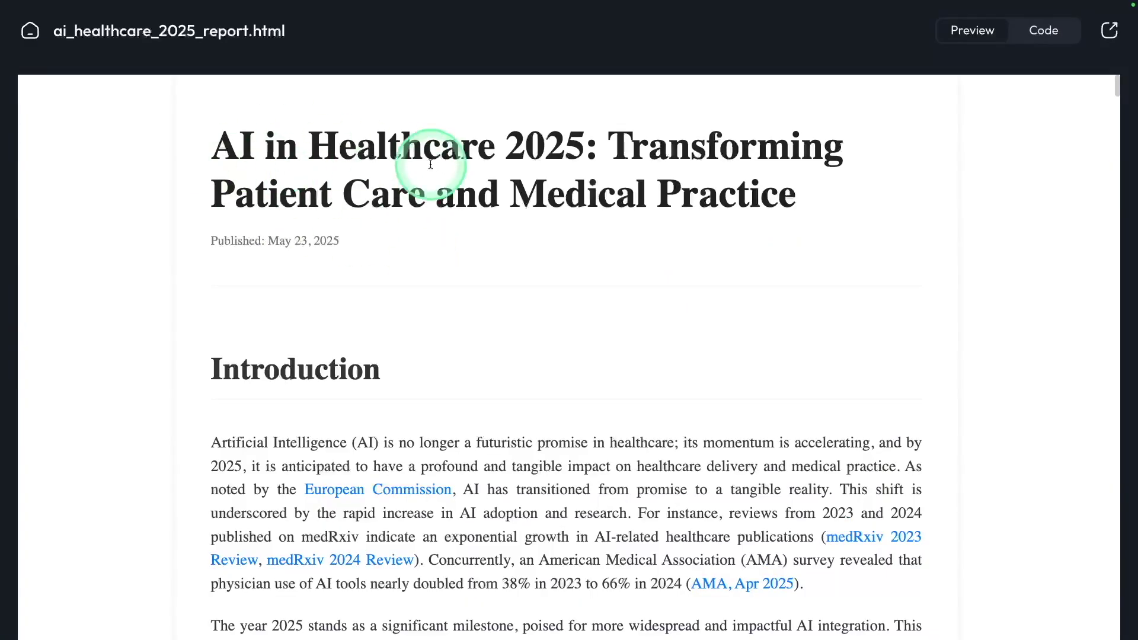
scroll(254, 279, "down", 2)
scroll(364, 343, "down", 1)
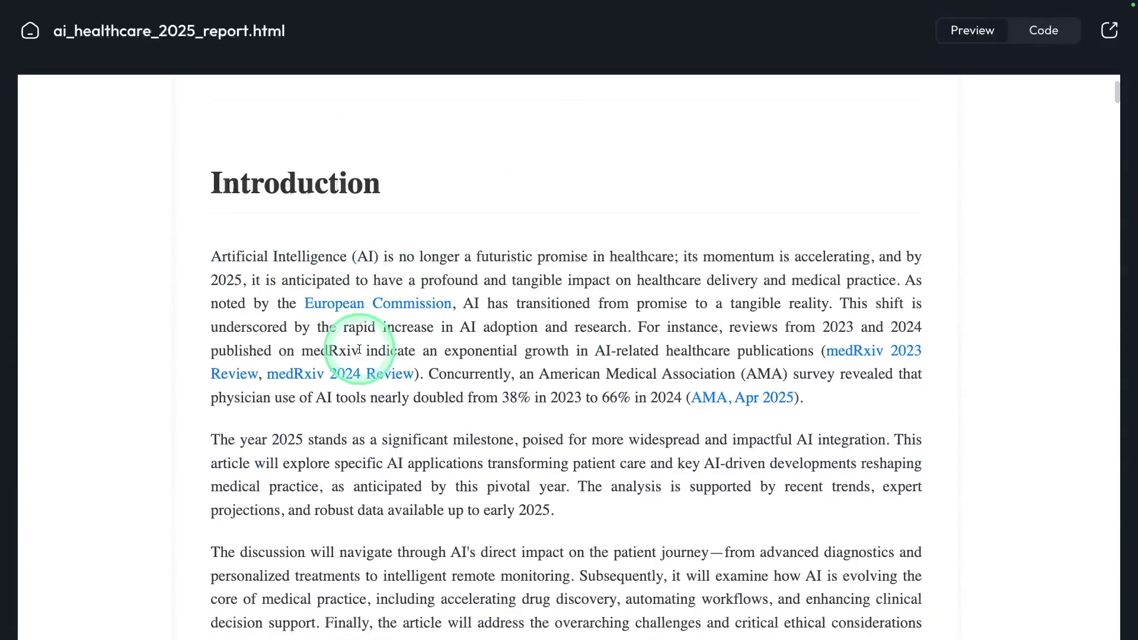
scroll(577, 300, "down", 5)
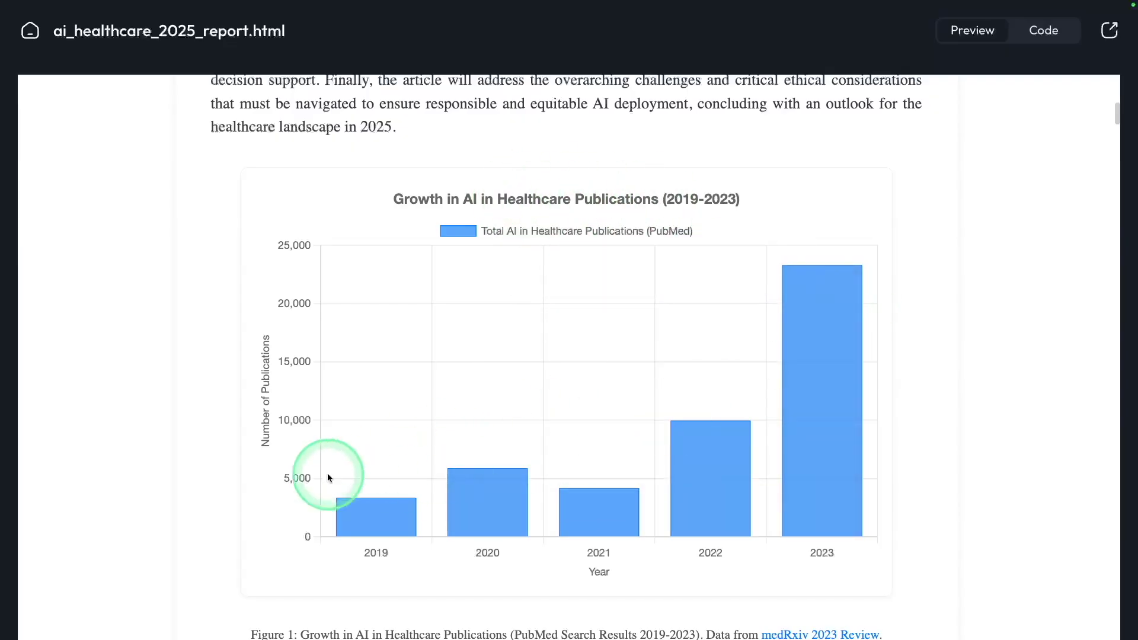
scroll(595, 183, "down", 5)
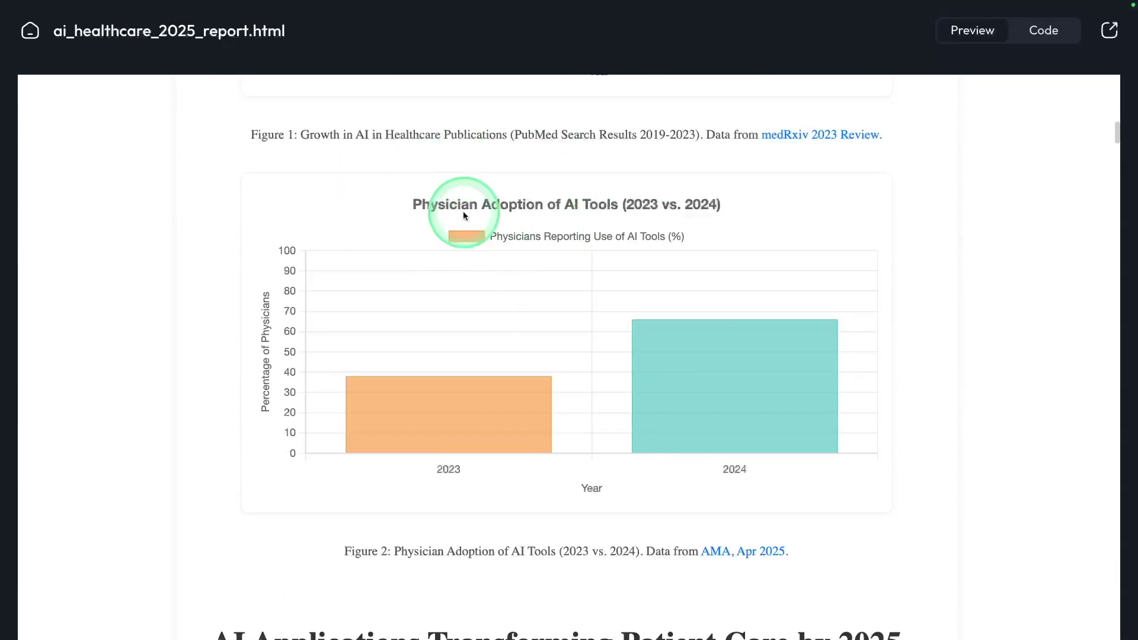
scroll(427, 232, "down", 5)
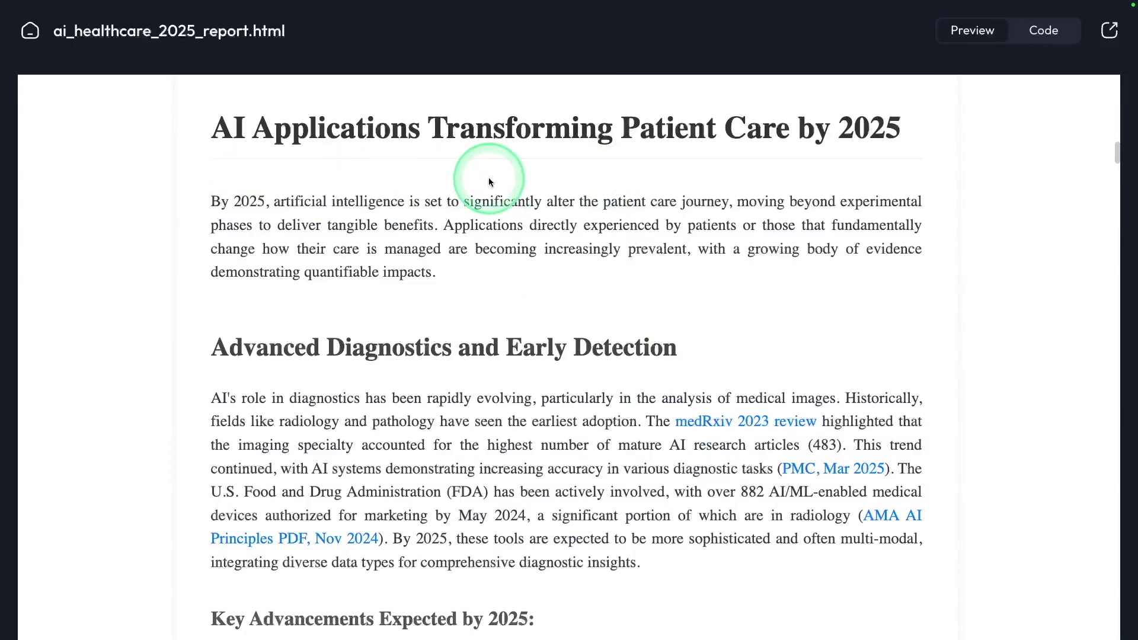
scroll(463, 233, "down", 5)
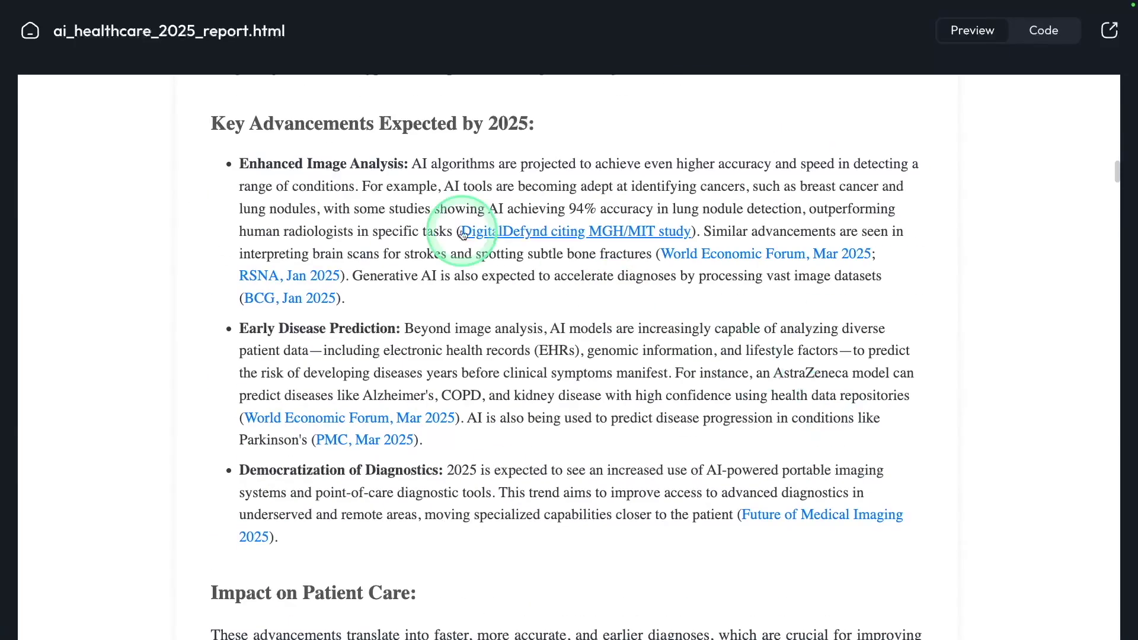
scroll(352, 156, "down", 5)
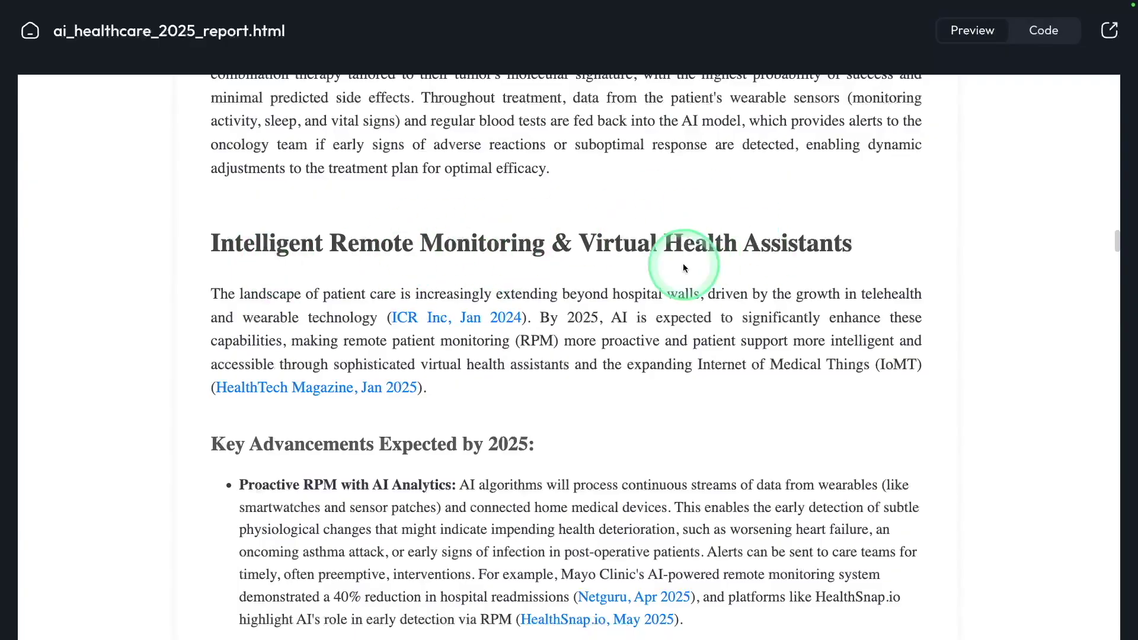
scroll(705, 282, "down", 4)
scroll(441, 155, "down", 5)
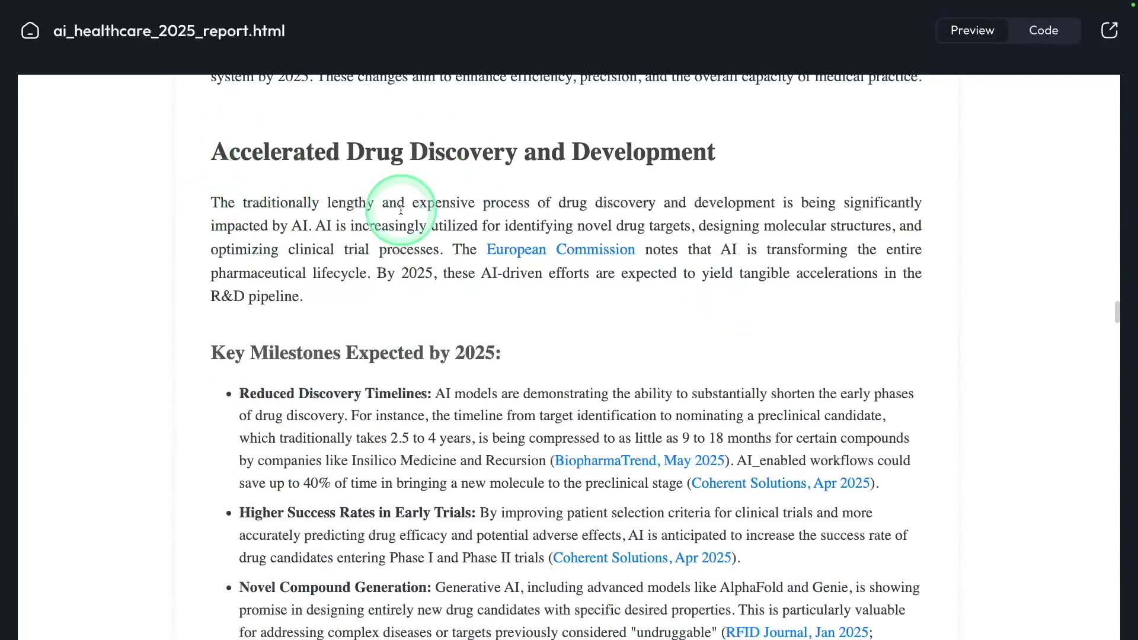
scroll(585, 306, "down", 5)
scroll(589, 255, "down", 2)
scroll(673, 360, "down", 2)
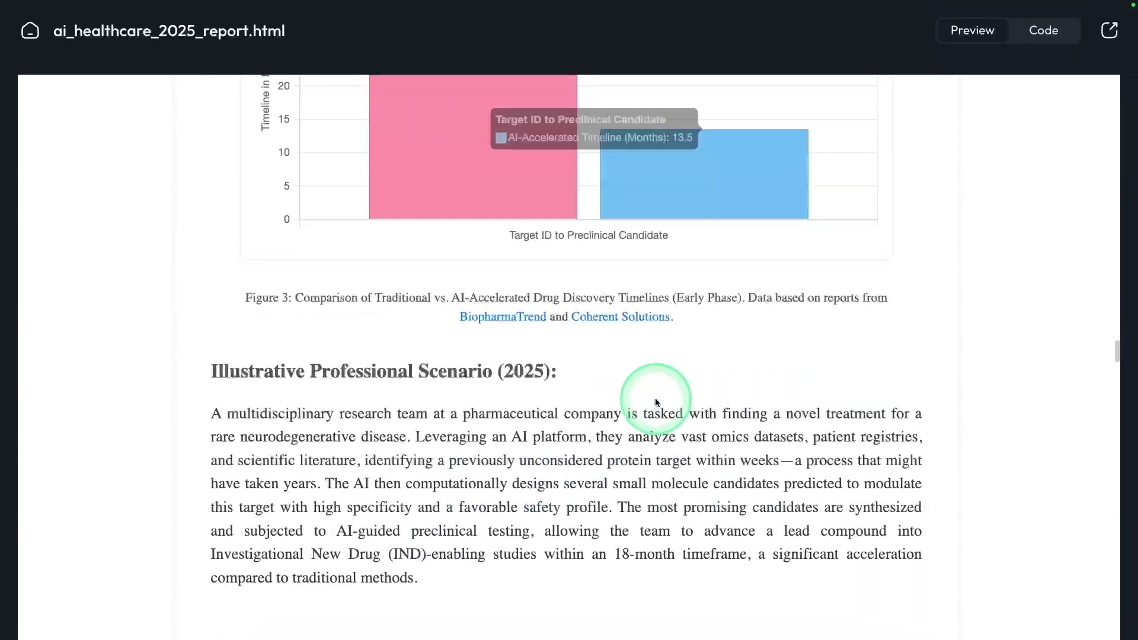
scroll(655, 403, "down", 5)
scroll(607, 397, "down", 5)
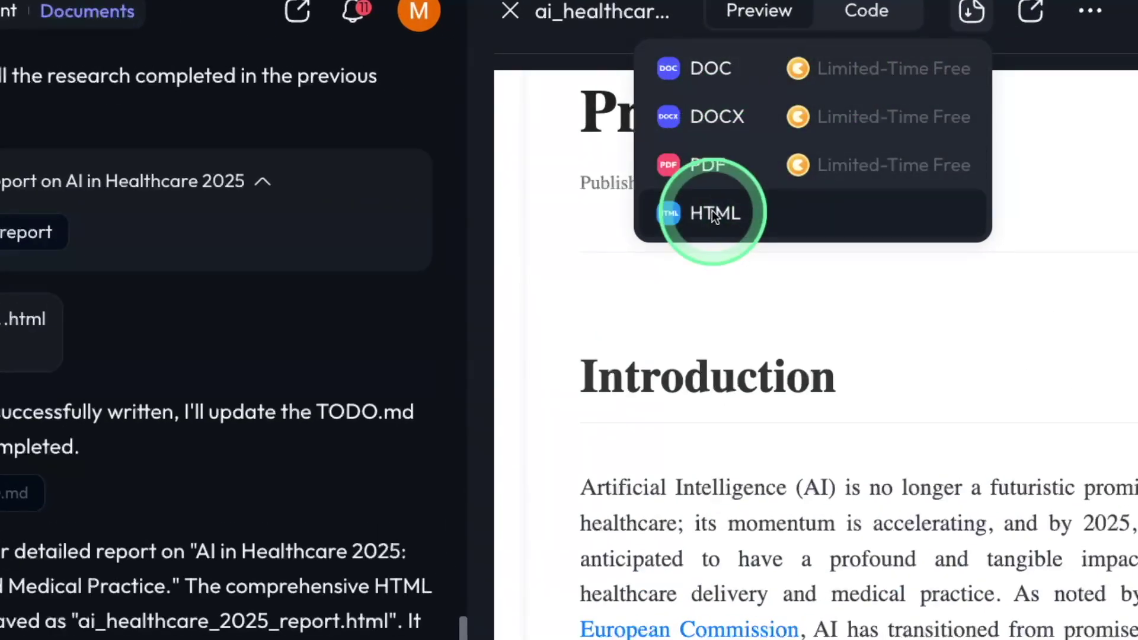
scroll(874, 283, "down", 5)
scroll(874, 295, "down", 5)
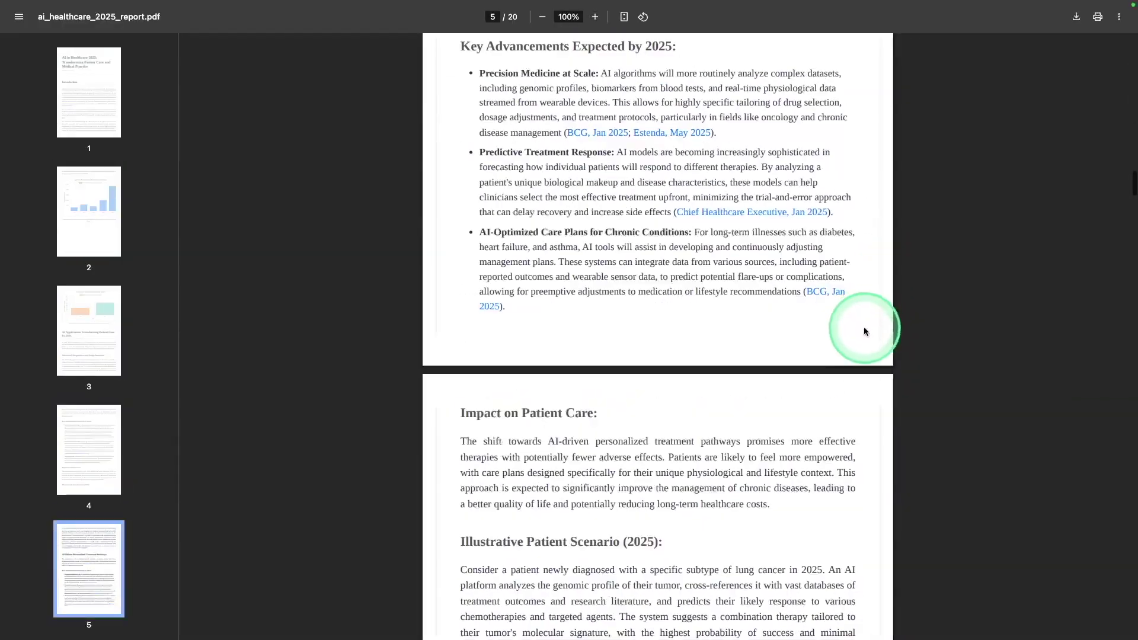
scroll(863, 327, "down", 10)
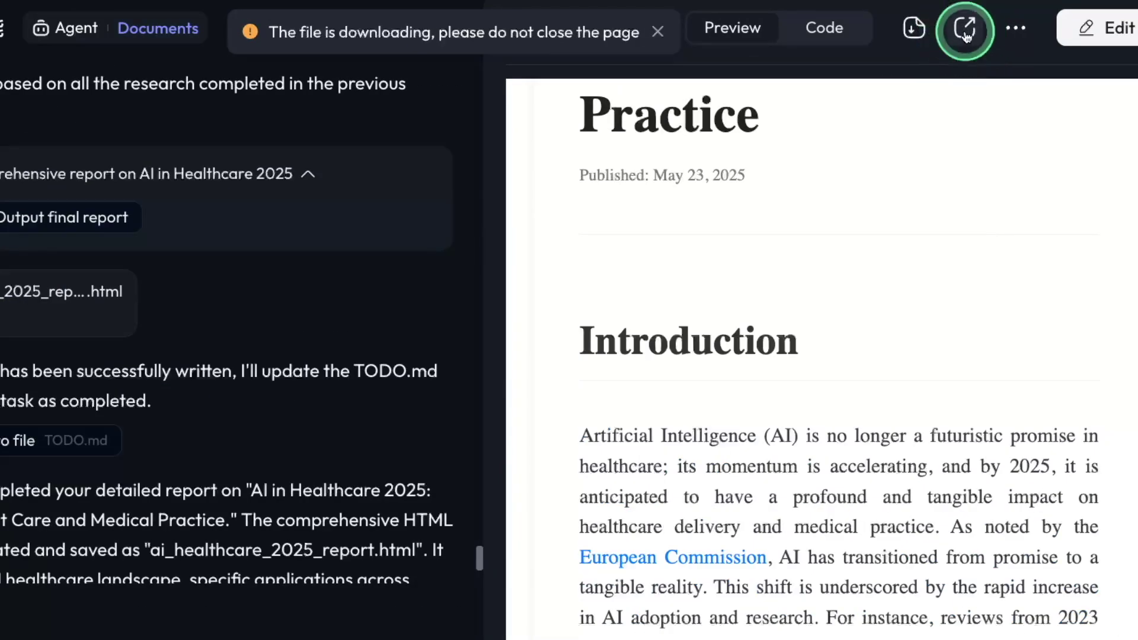
left_click(967, 36)
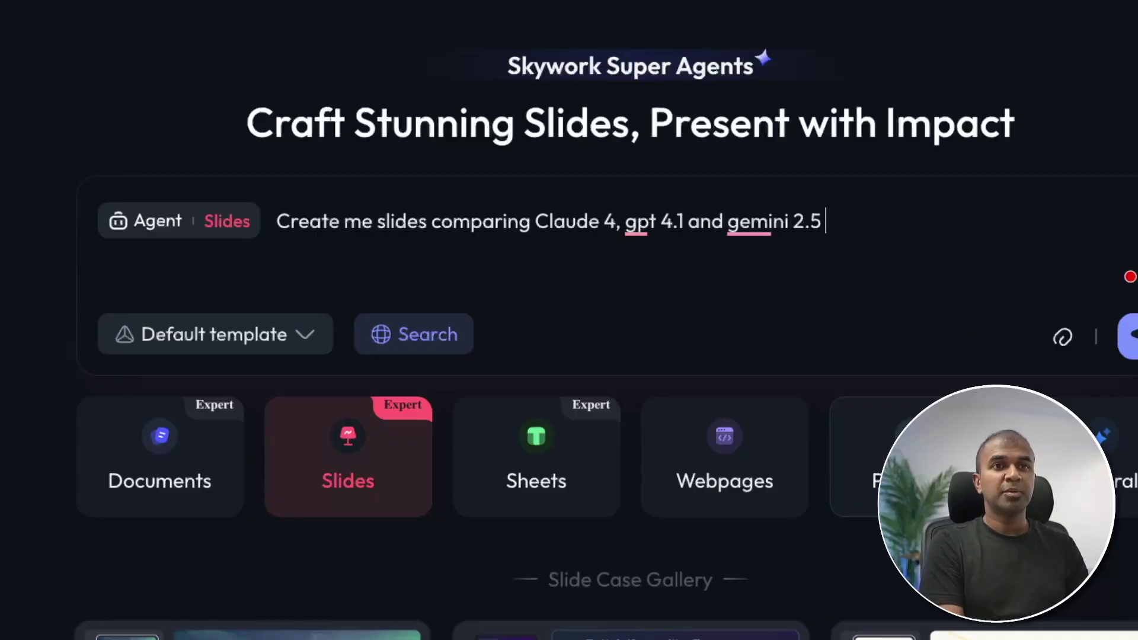
Step: Submit the Claude 4 vs GPT-4.1 vs Gemini 2.5 Pro slide comparison prompt
key("Return")
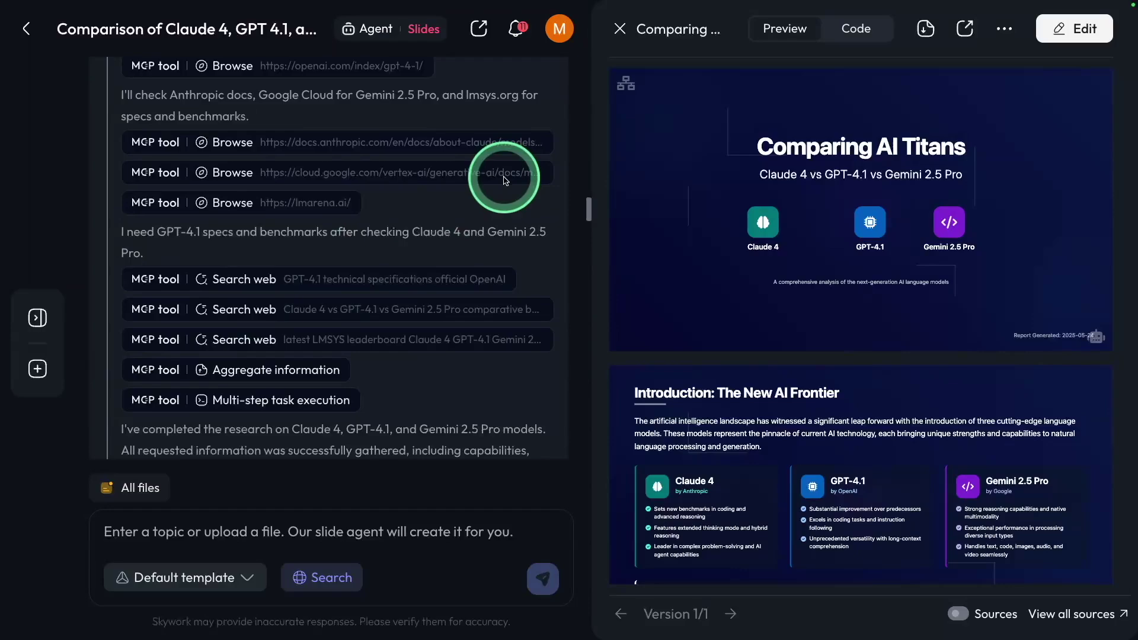
scroll(502, 185, "down", 5)
scroll(504, 188, "down", 5)
scroll(507, 183, "down", 5)
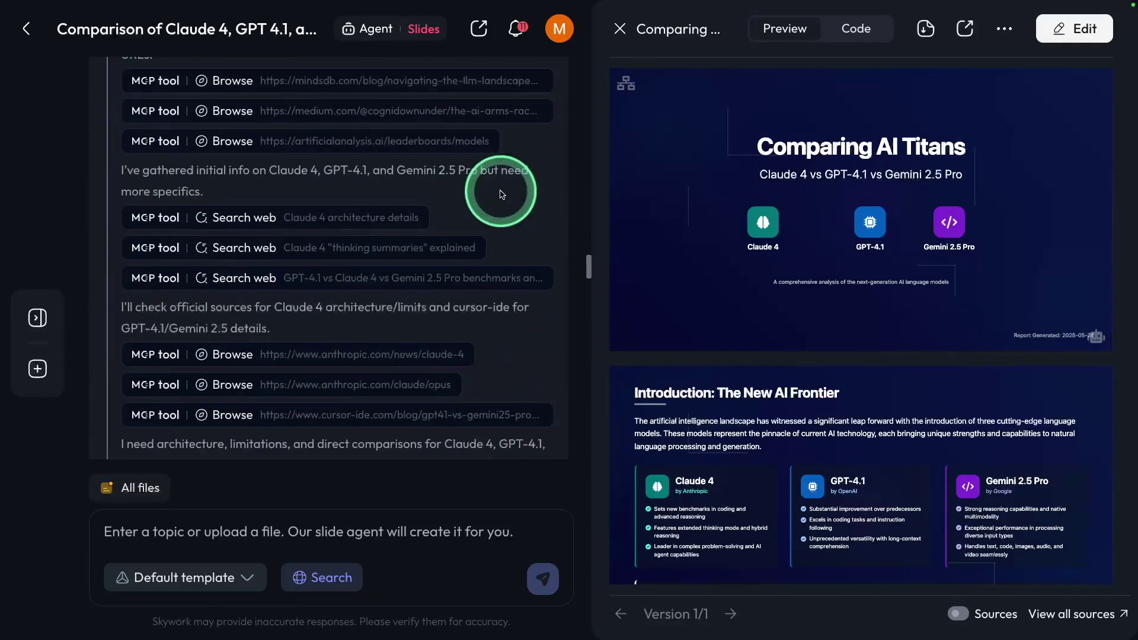
scroll(501, 193, "down", 5)
scroll(405, 189, "down", 3)
scroll(394, 275, "down", 3)
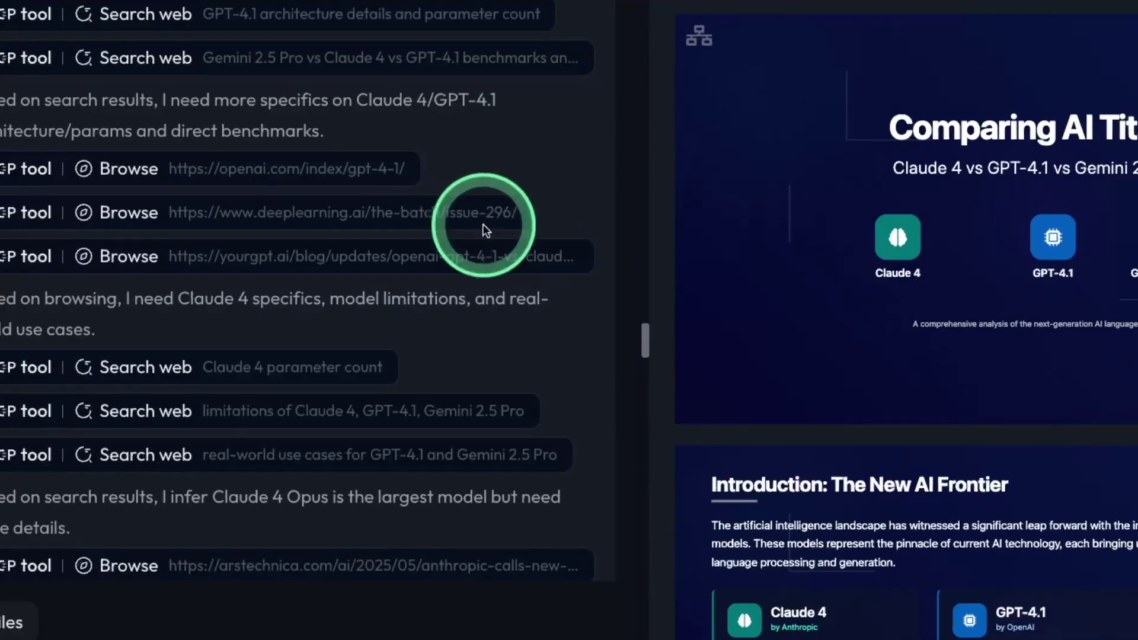
scroll(307, 242, "up", 3)
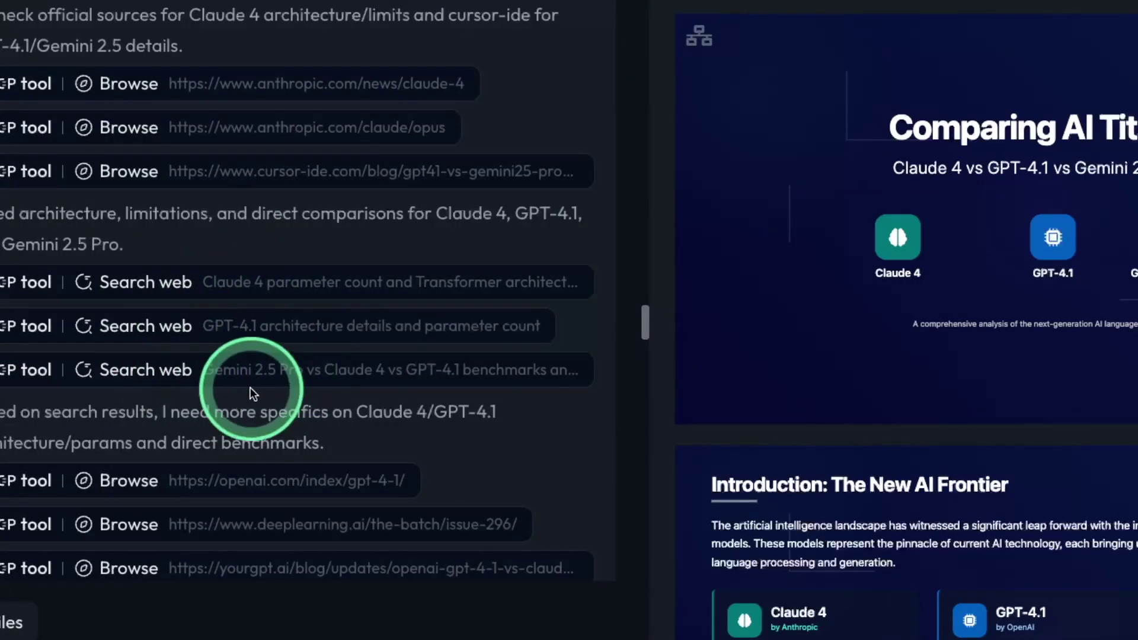
scroll(295, 328, "down", 5)
scroll(293, 327, "down", 5)
scroll(294, 327, "down", 5)
scroll(294, 327, "down", 5)
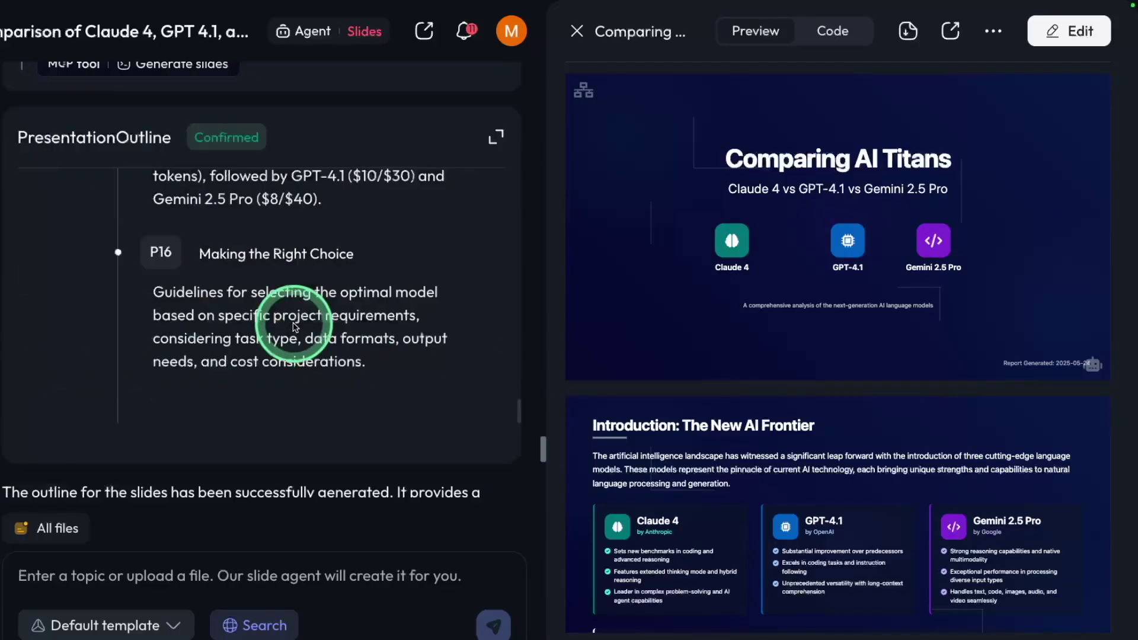
scroll(293, 327, "down", 5)
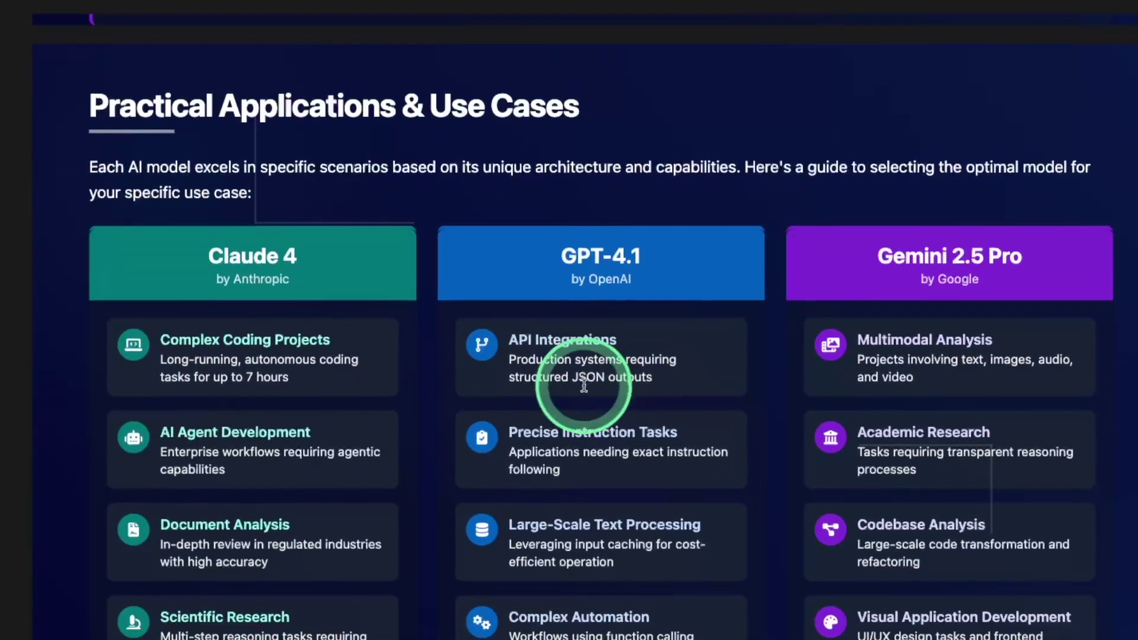
scroll(584, 387, "down", 1)
scroll(481, 391, "down", 1)
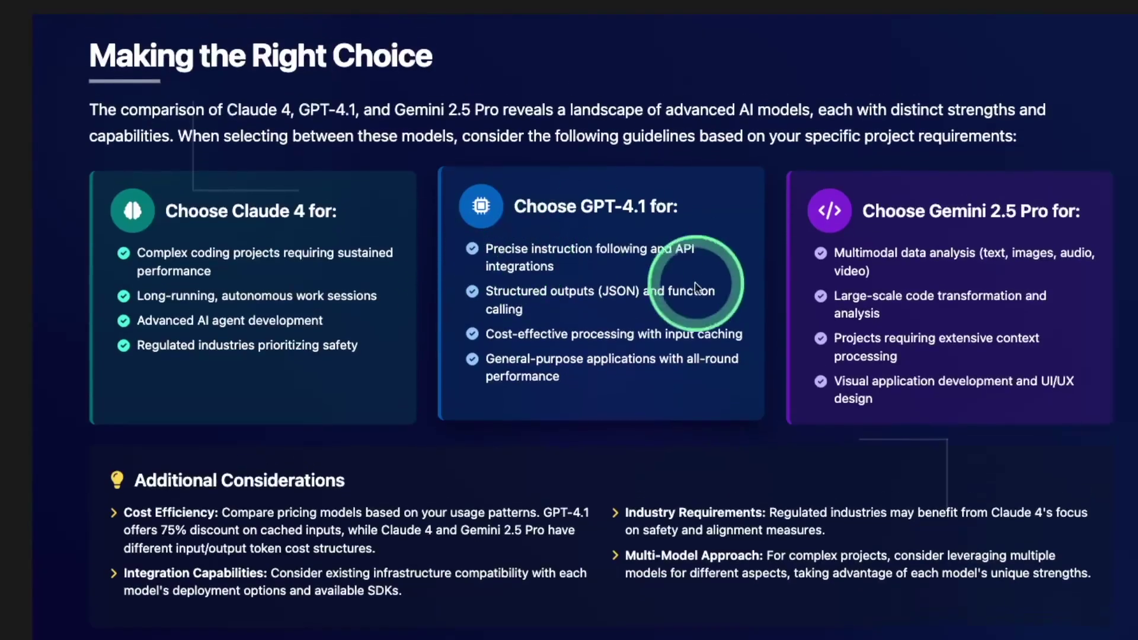
scroll(789, 272, "down", 5)
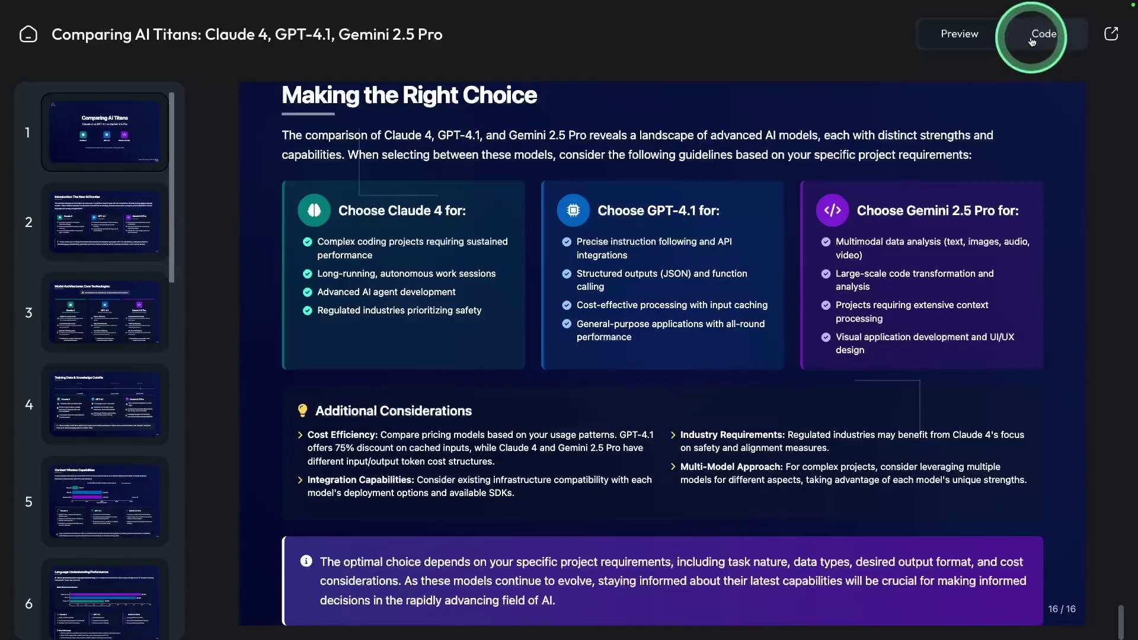
Step: Review the deck's HTML code and download the slides as a PDF
left_click(1028, 45)
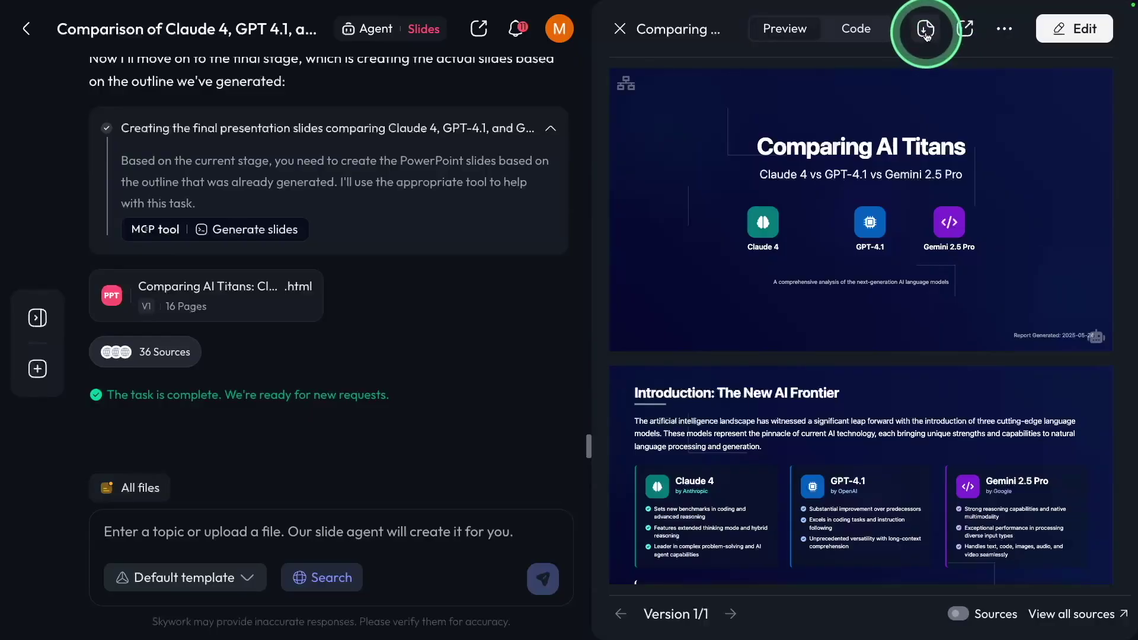
left_click(925, 32)
left_click(756, 100)
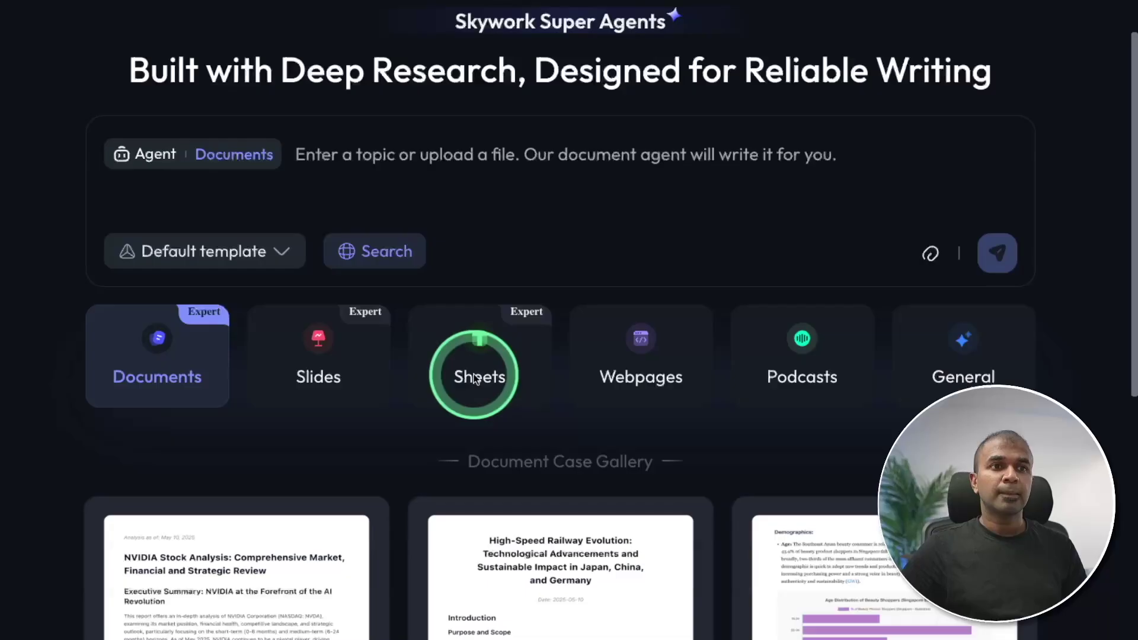
Step: Attach regional_sales_data_cleaned.csv to the Sheets agent and send the insights request
left_click(476, 366)
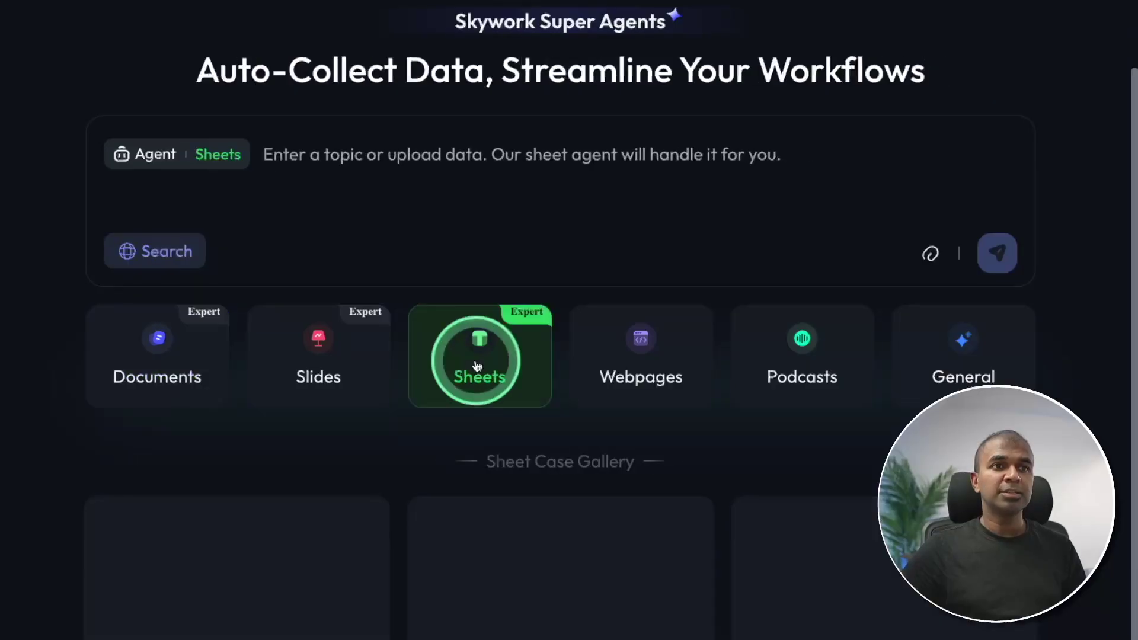
left_click(930, 253)
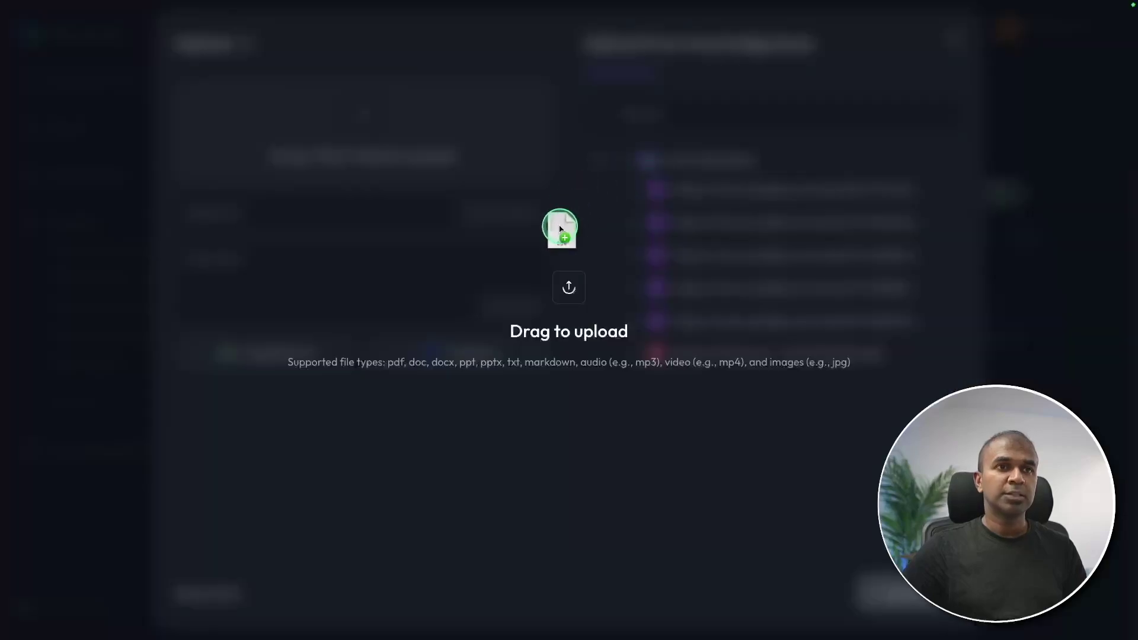
left_click_drag(876, 300, 617, 279)
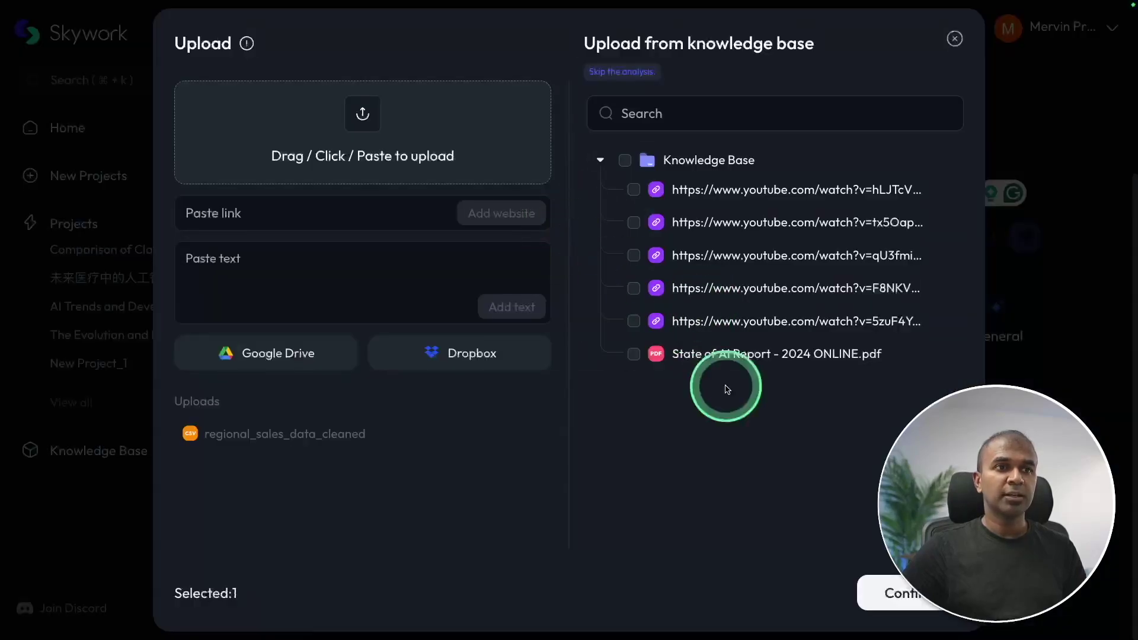
left_click(880, 591)
type("Analyse this data and giv")
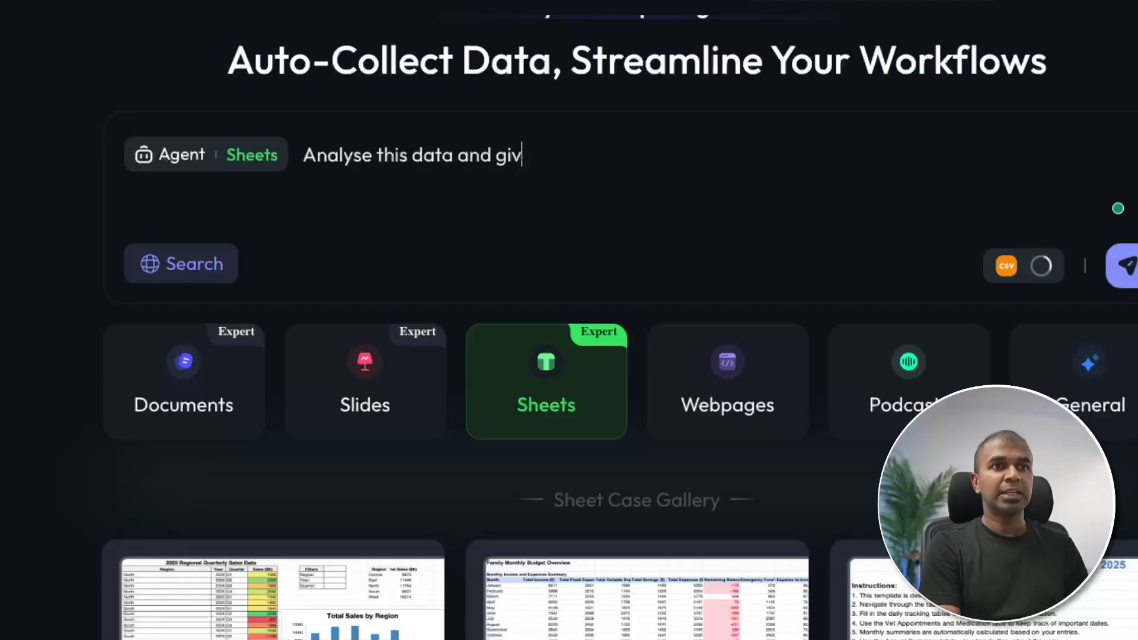
type("hts")
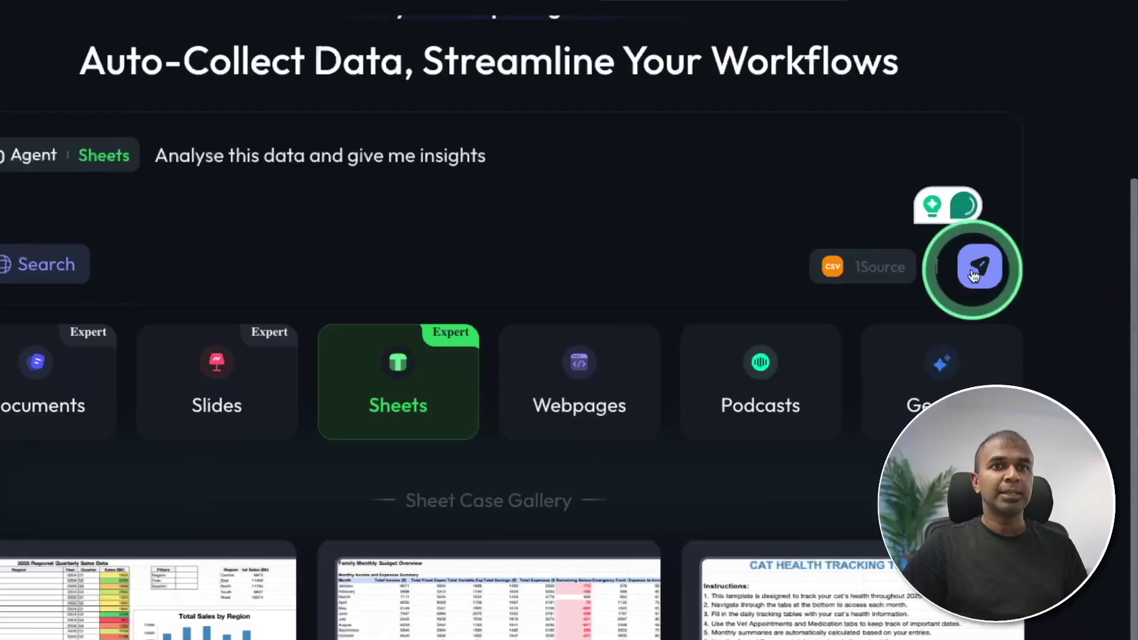
left_click(980, 263)
scroll(592, 284, "down", 1)
scroll(592, 285, "down", 1)
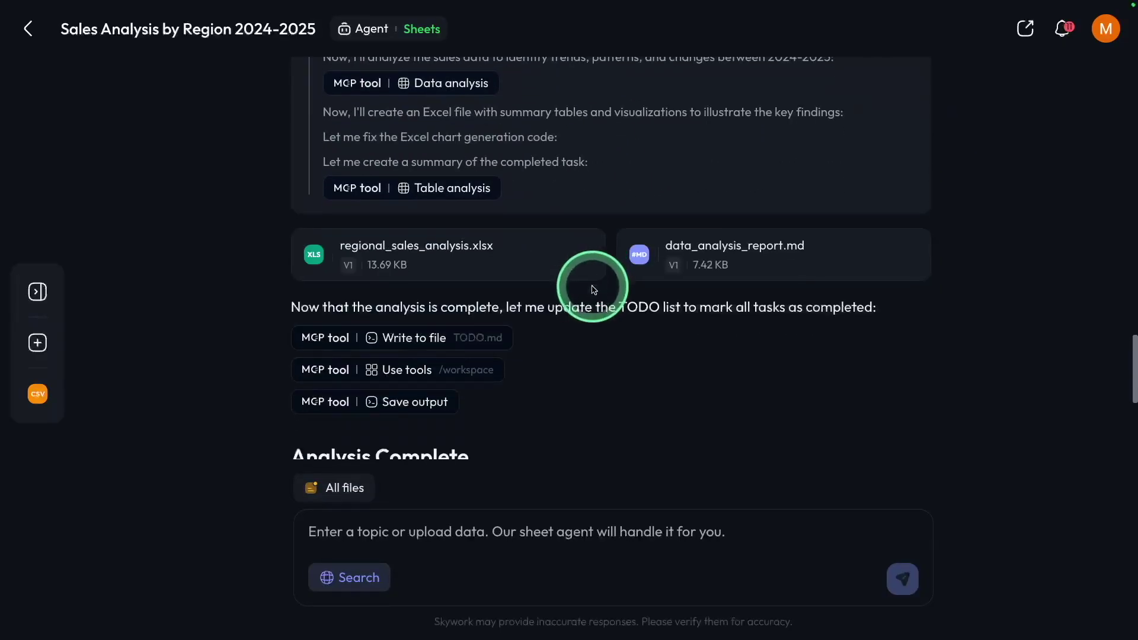
Step: Open regional_sales_analysis.xlsx in a new tab and view the Regional Sales Analysis sheet
left_click(442, 257)
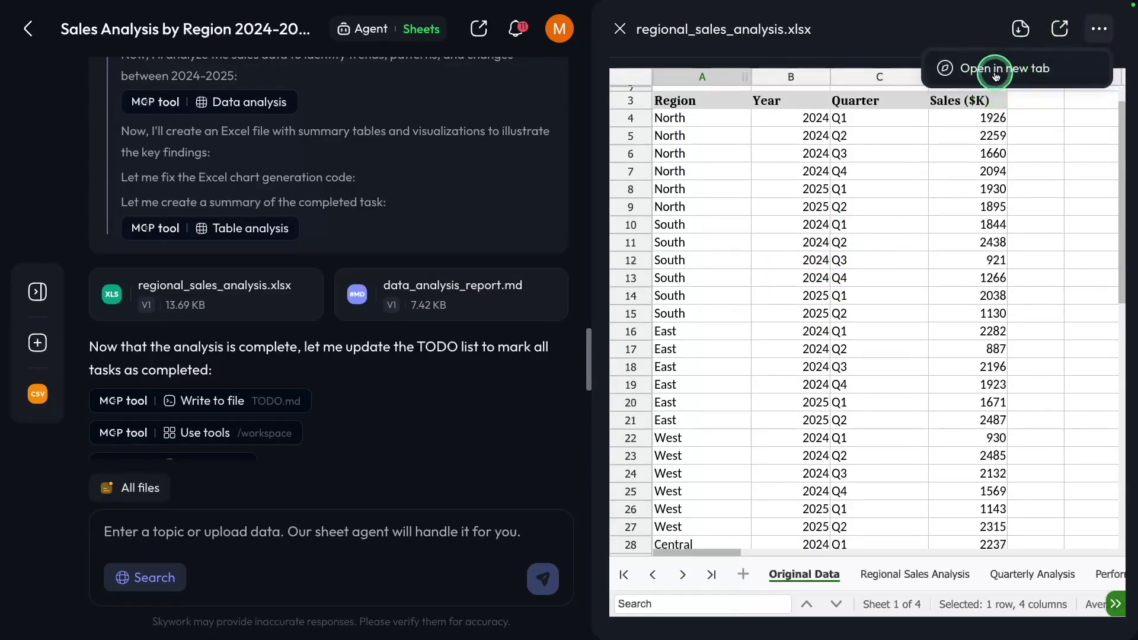
left_click(995, 75)
left_click(391, 581)
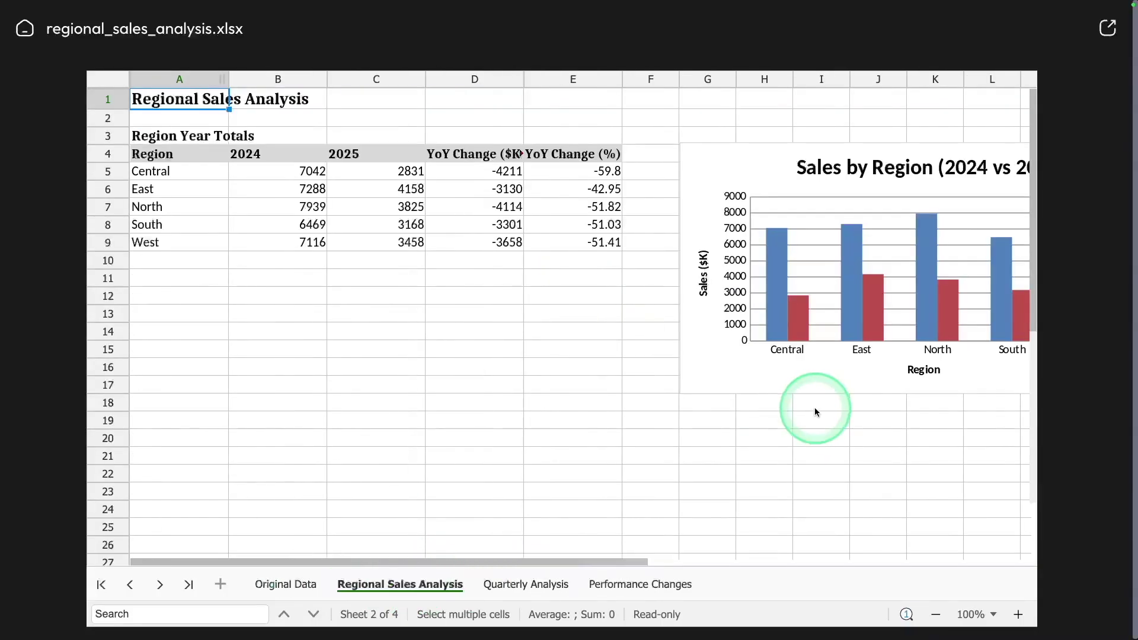
left_click_drag(816, 412, 713, 415)
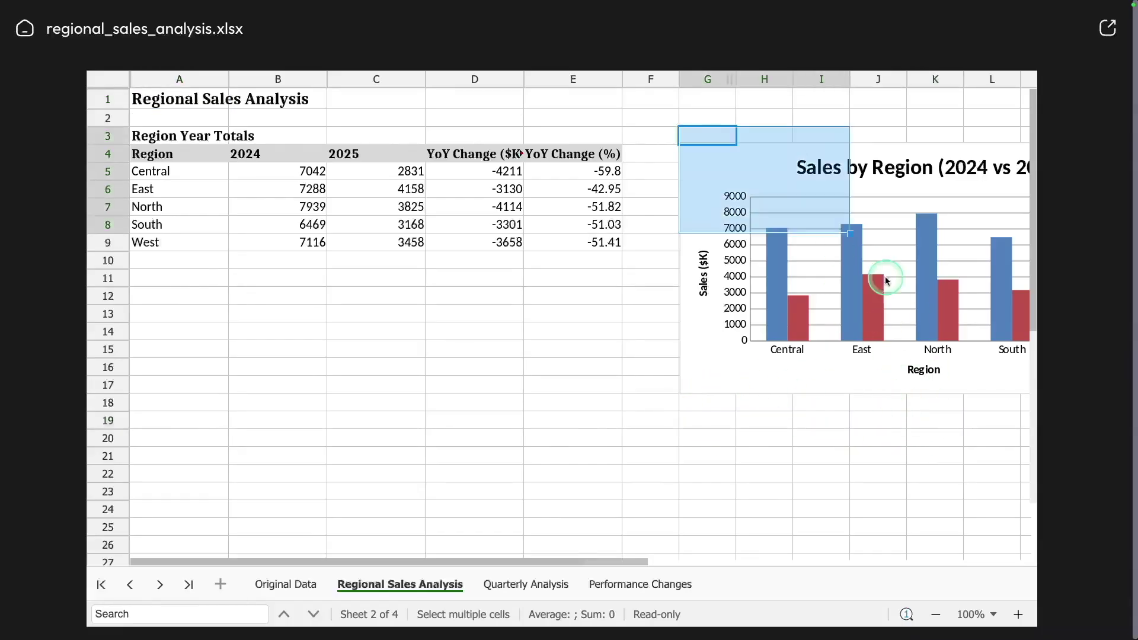
left_click_drag(908, 420, 948, 380)
left_click(830, 420)
Step: Review the Quarterly Analysis and Performance Changes sheets, including the year-over-year change chart
left_click(523, 584)
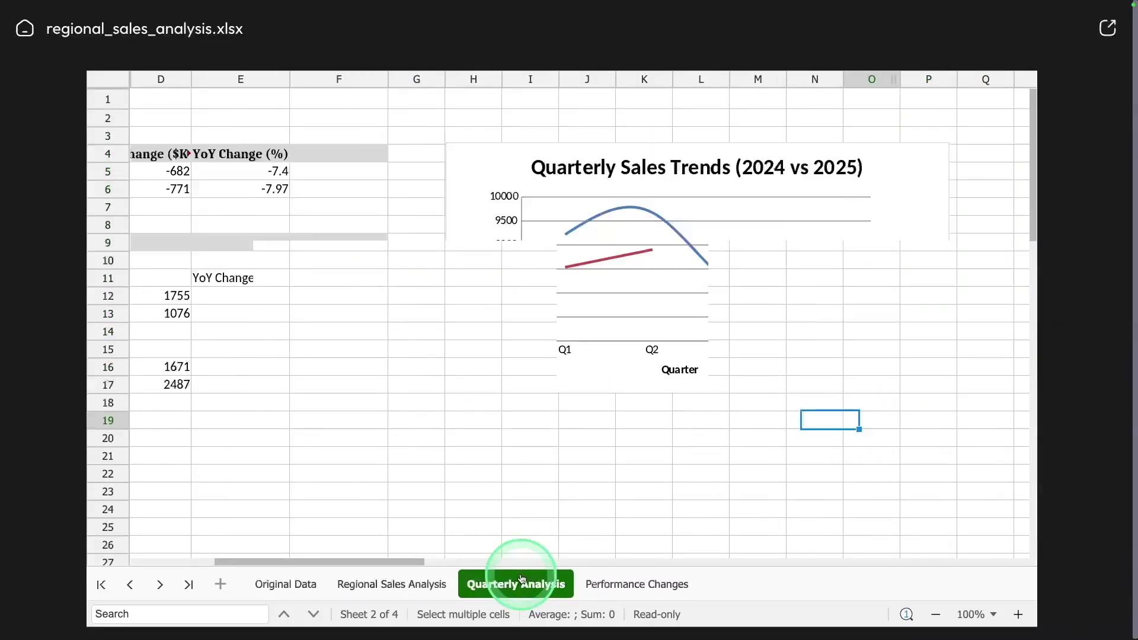
left_click_drag(888, 453, 1037, 437)
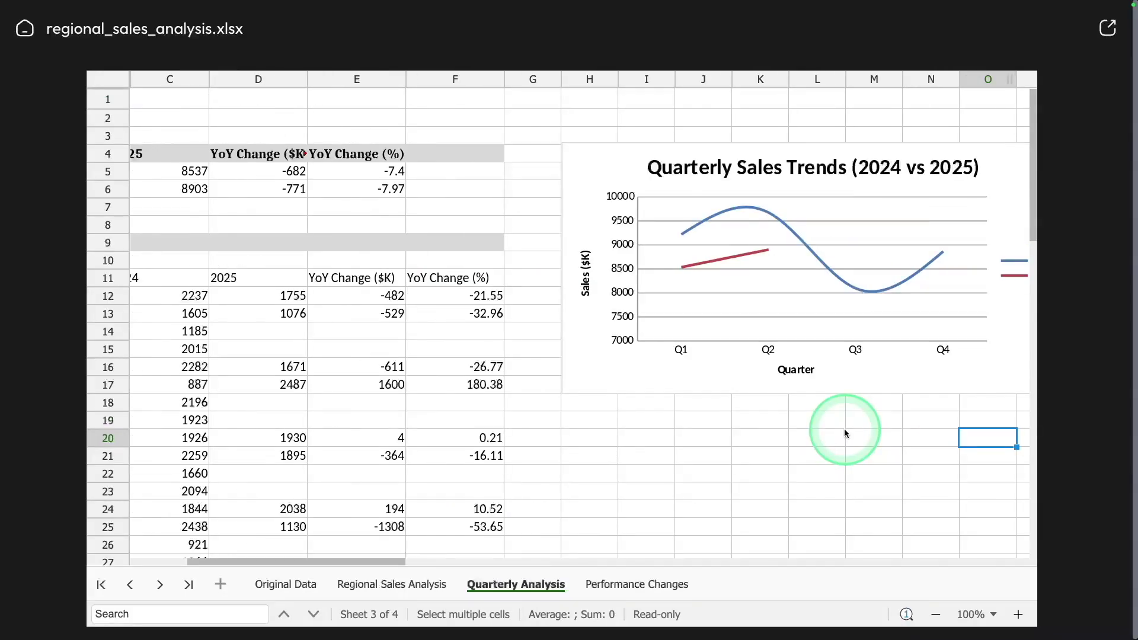
left_click(614, 584)
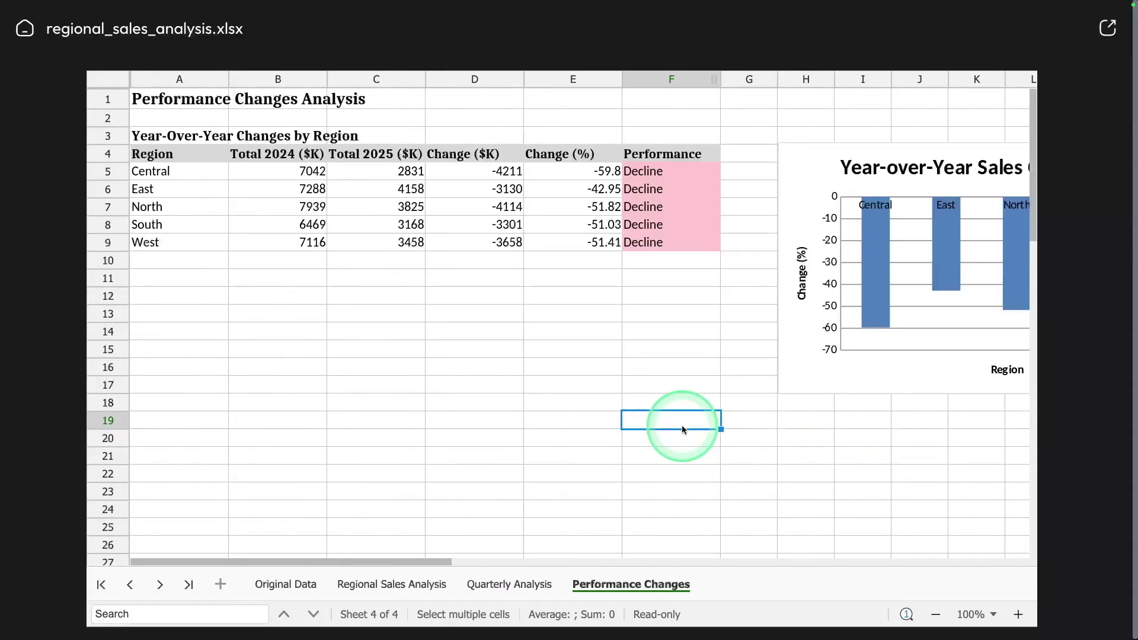
key("Right")
key("Right")
key("Right")
key("Right")
key("Right")
key("Right")
key("Right")
key("Right")
key("Right")
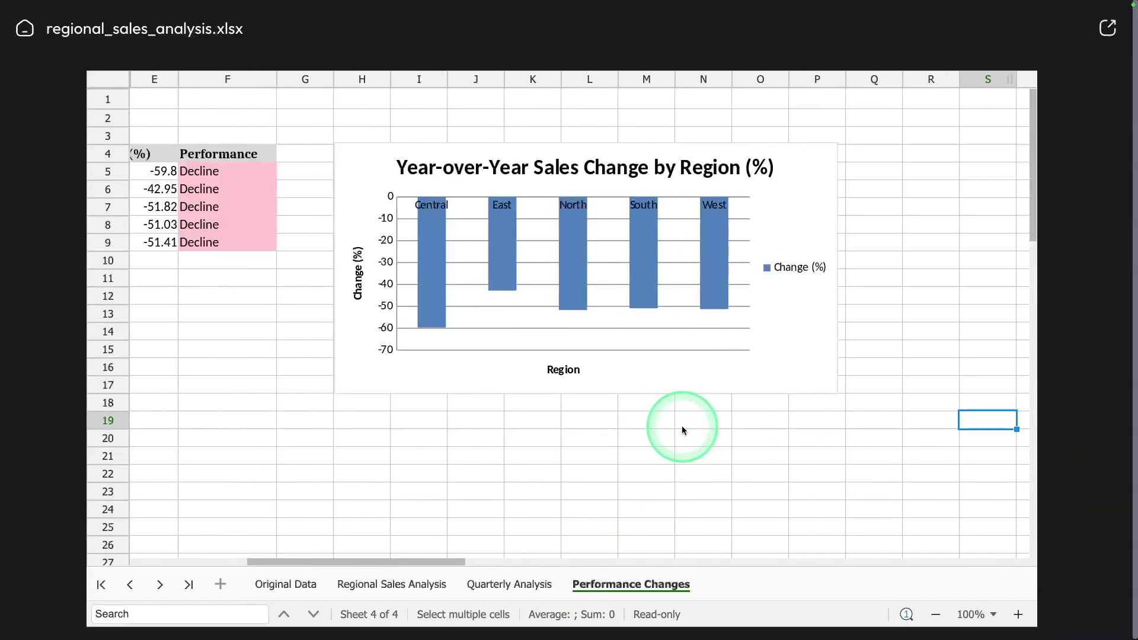
key("Right")
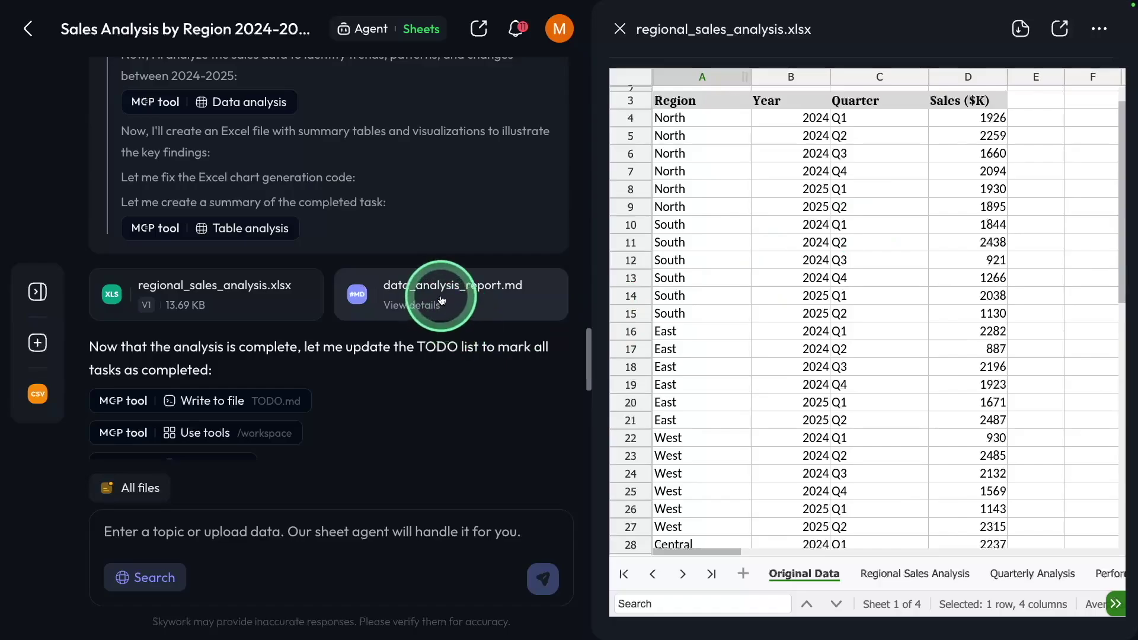
Step: Open data_analysis_report.md and highlight the year-over-year, Q3 and Q4 decline findings
left_click(440, 299)
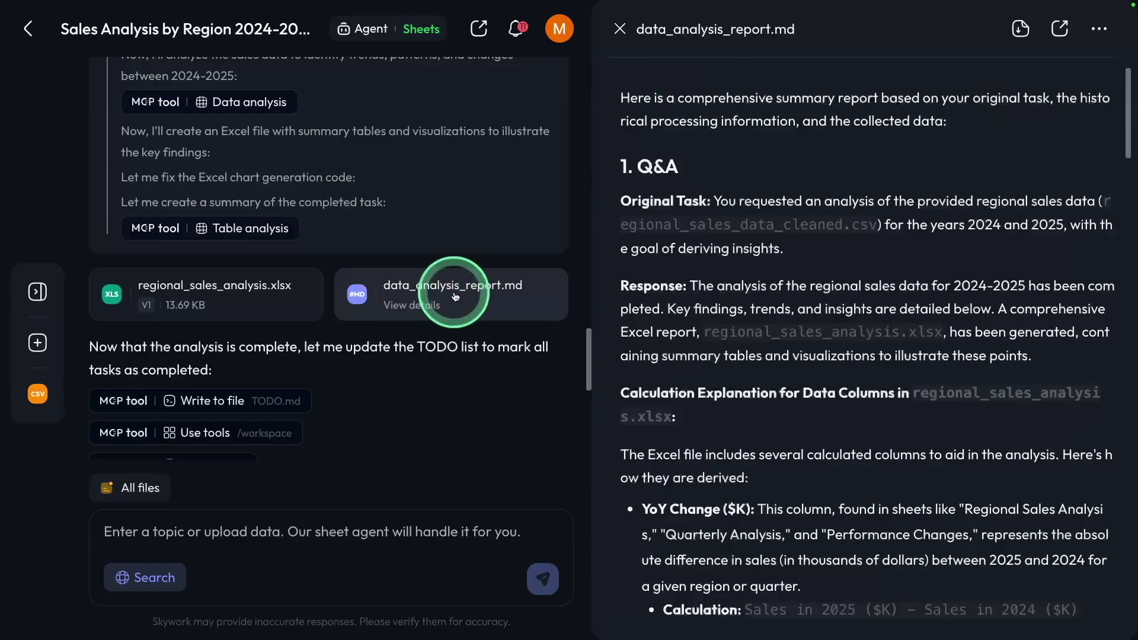
scroll(645, 168, "down", 5)
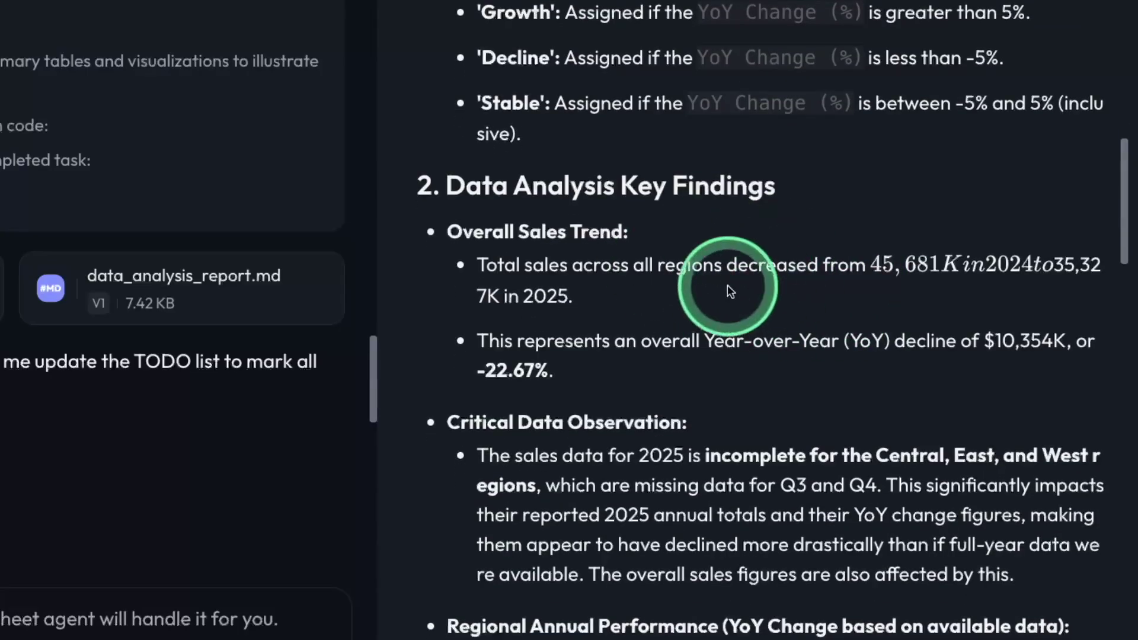
scroll(738, 276, "down", 2)
left_click_drag(477, 198, 614, 197)
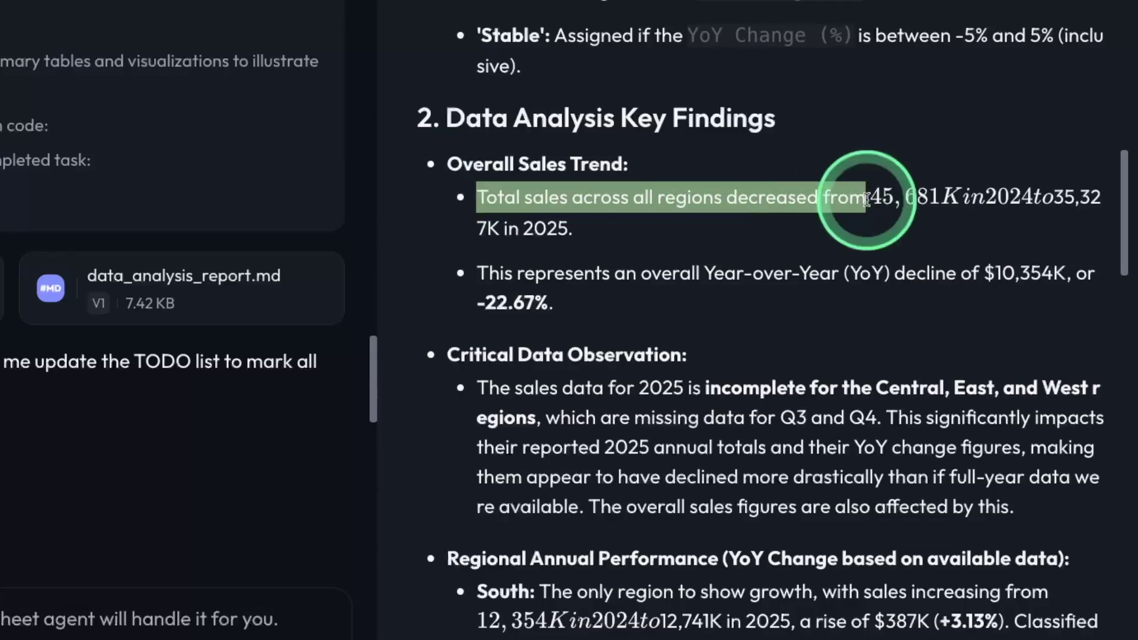
left_click_drag(477, 273, 555, 273)
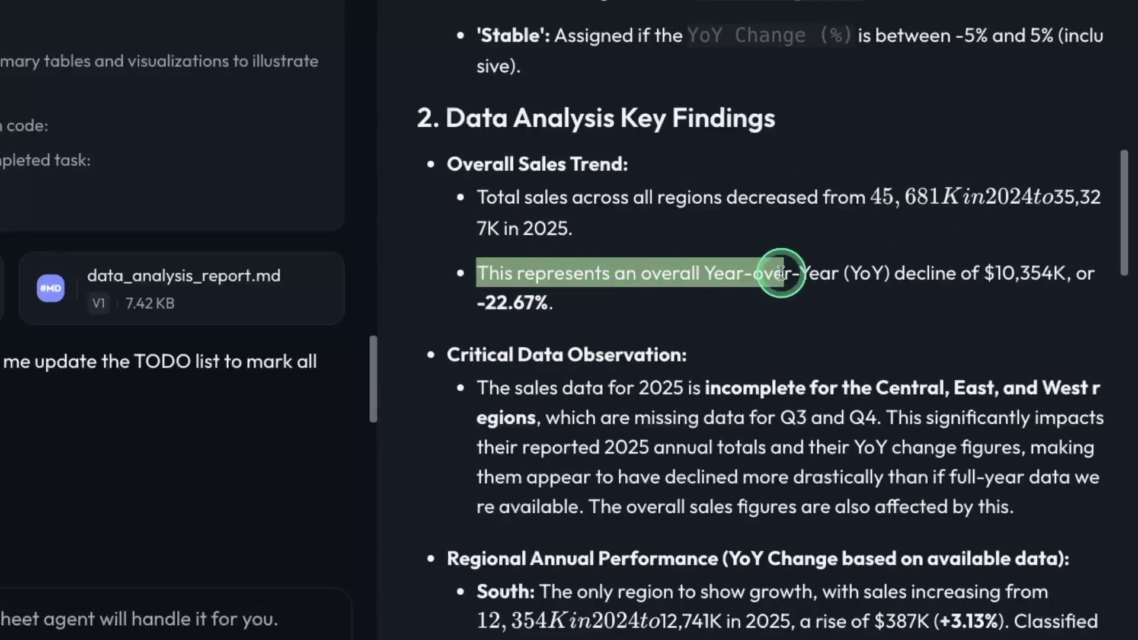
scroll(898, 312, "down", 5)
scroll(898, 311, "down", 5)
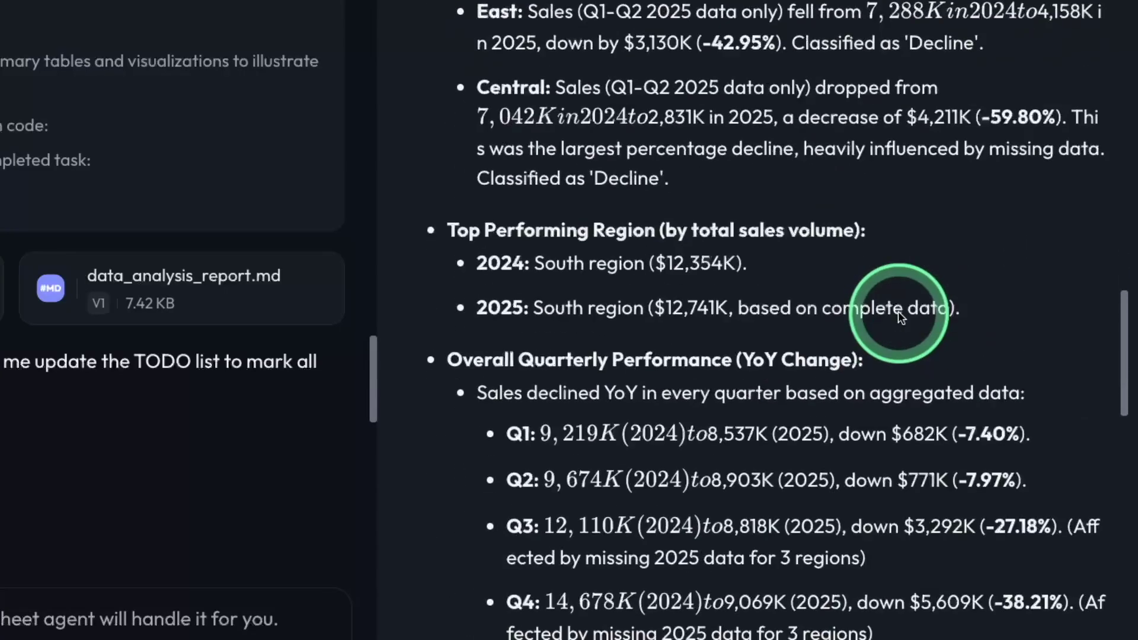
scroll(898, 311, "down", 2)
scroll(898, 311, "down", 2)
scroll(898, 315, "up", 1)
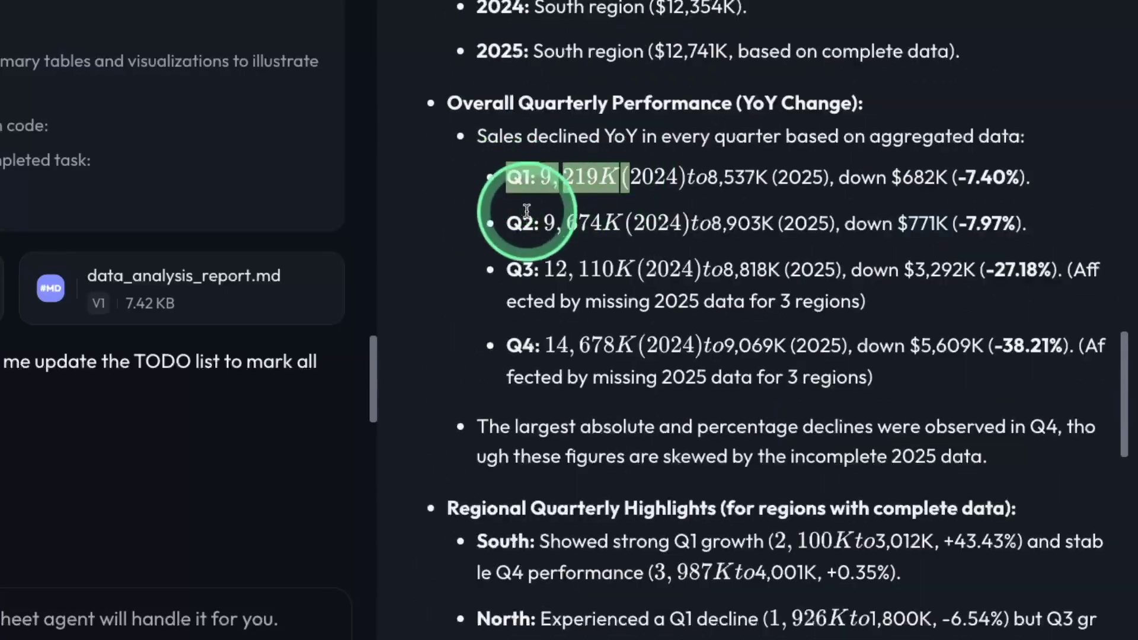
left_click_drag(507, 222, 632, 224)
left_click_drag(507, 269, 633, 269)
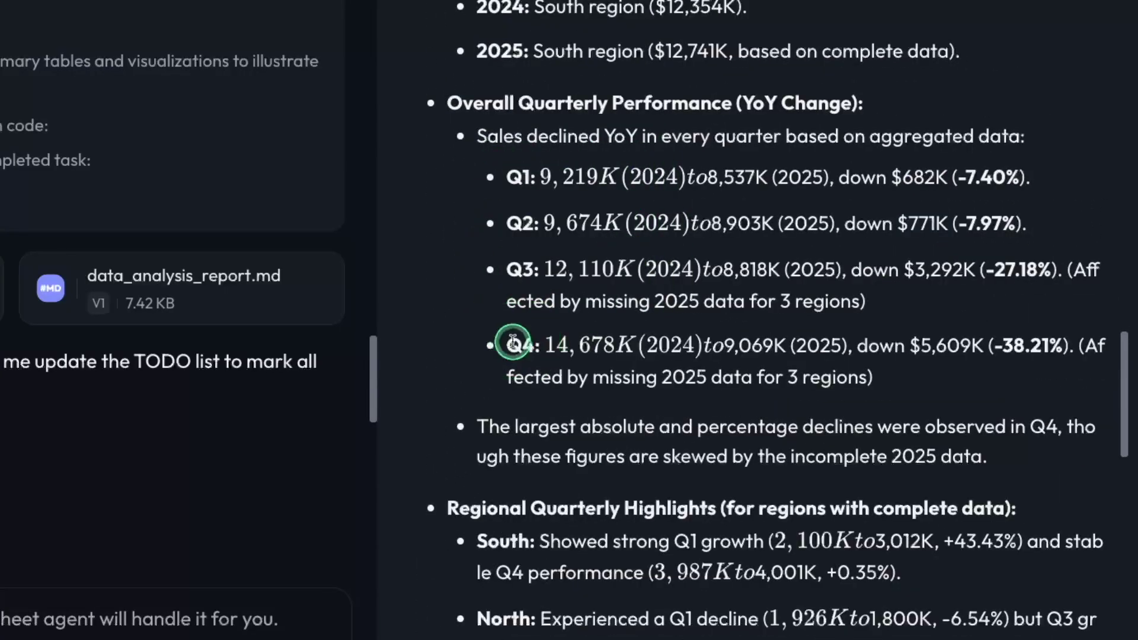
left_click_drag(507, 346, 614, 347)
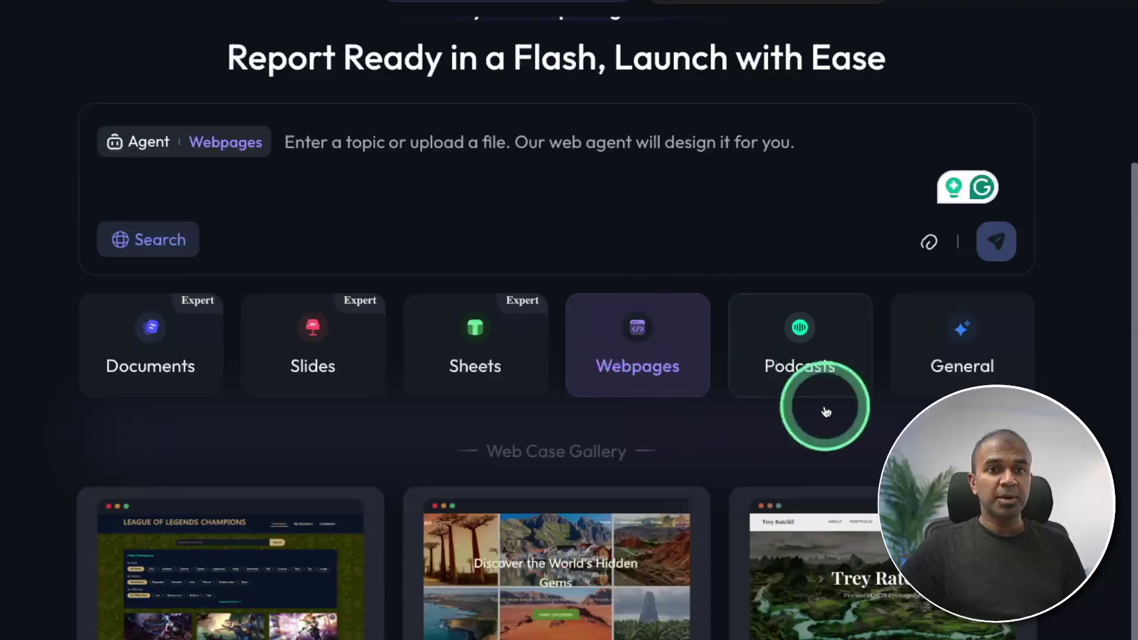
type("C")
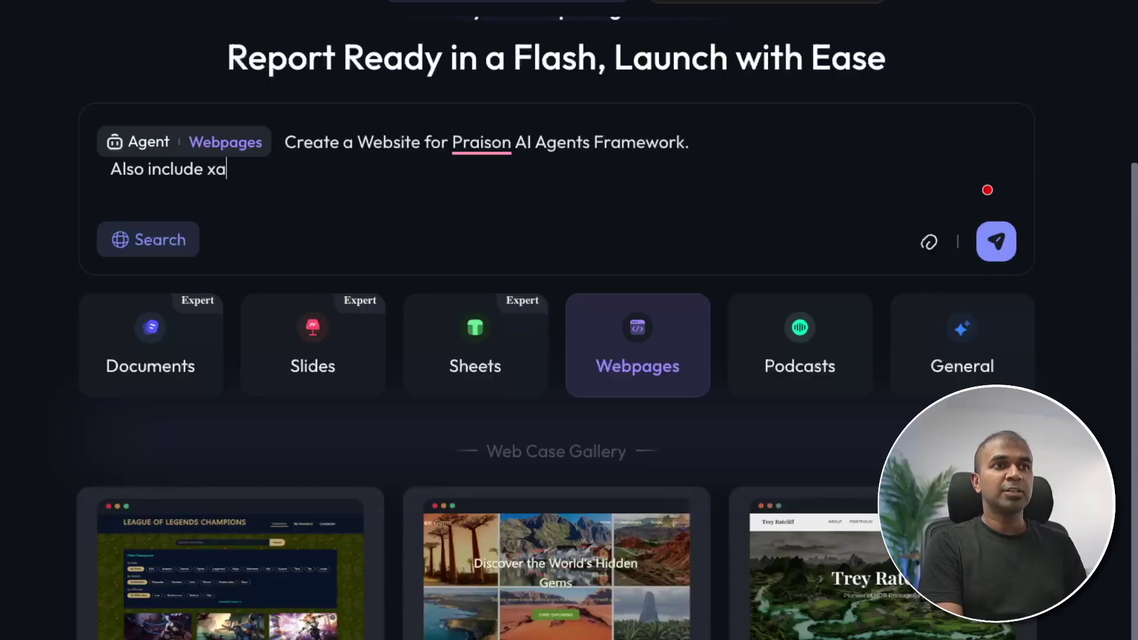
Step: Fix the misspelled last word of the Praison AI website prompt
key("BackSpace")
key("BackSpace")
type("de.")
left_click(996, 241)
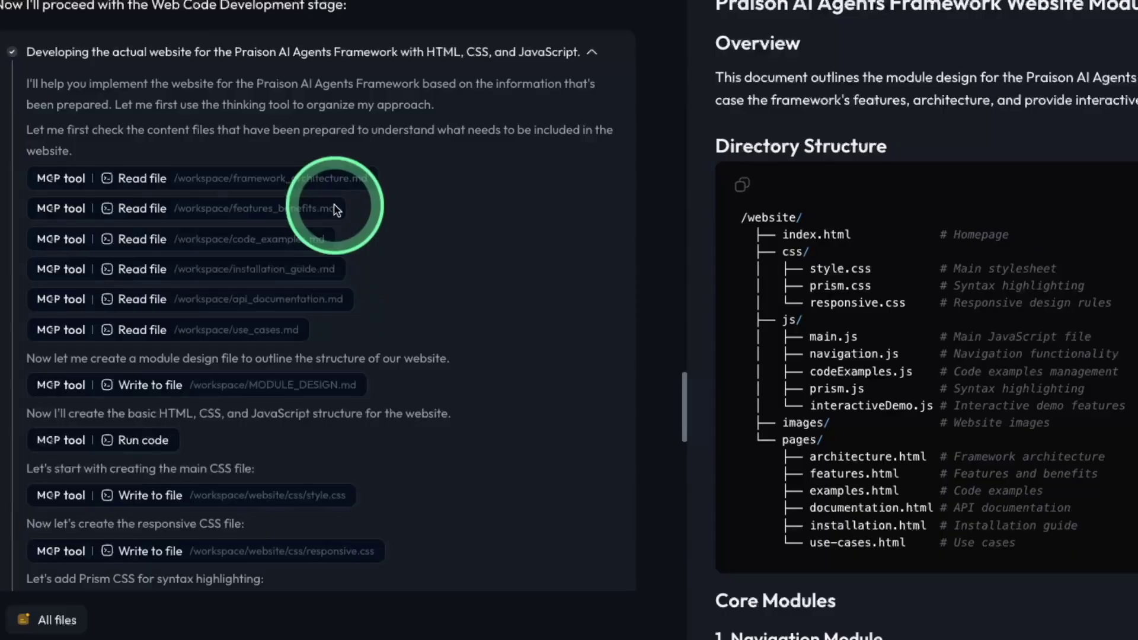
scroll(335, 209, "down", 2)
scroll(337, 214, "down", 3)
scroll(342, 218, "down", 5)
scroll(348, 226, "down", 5)
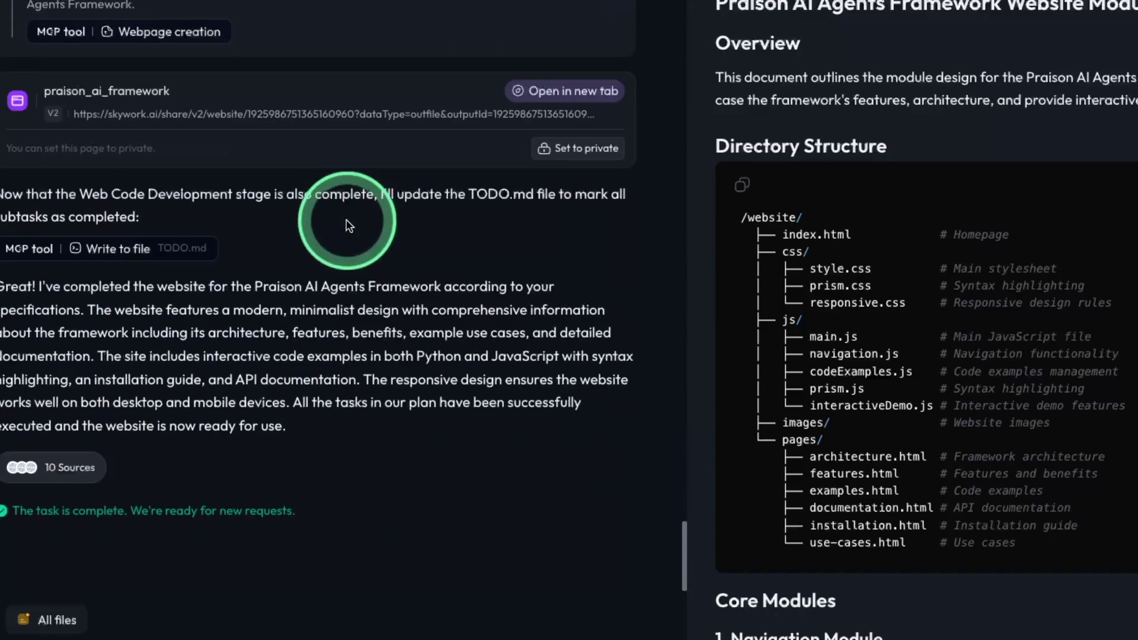
scroll(884, 302, "down", 1)
scroll(909, 308, "down", 4)
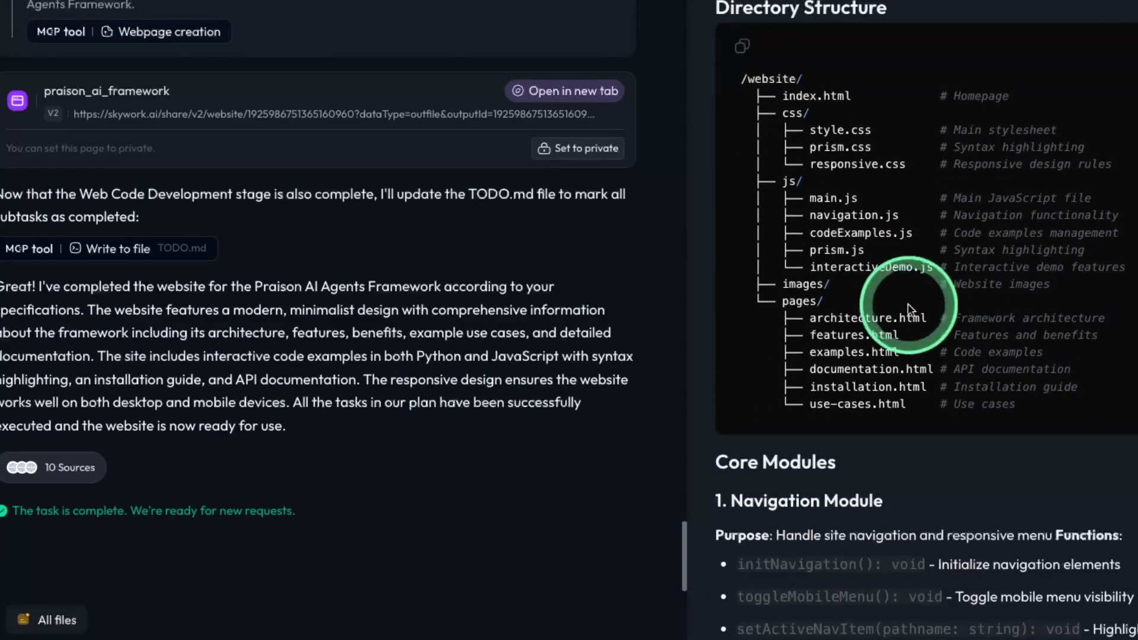
scroll(909, 309, "down", 1)
scroll(924, 311, "down", 1)
scroll(945, 314, "down", 5)
scroll(596, 294, "up", 1)
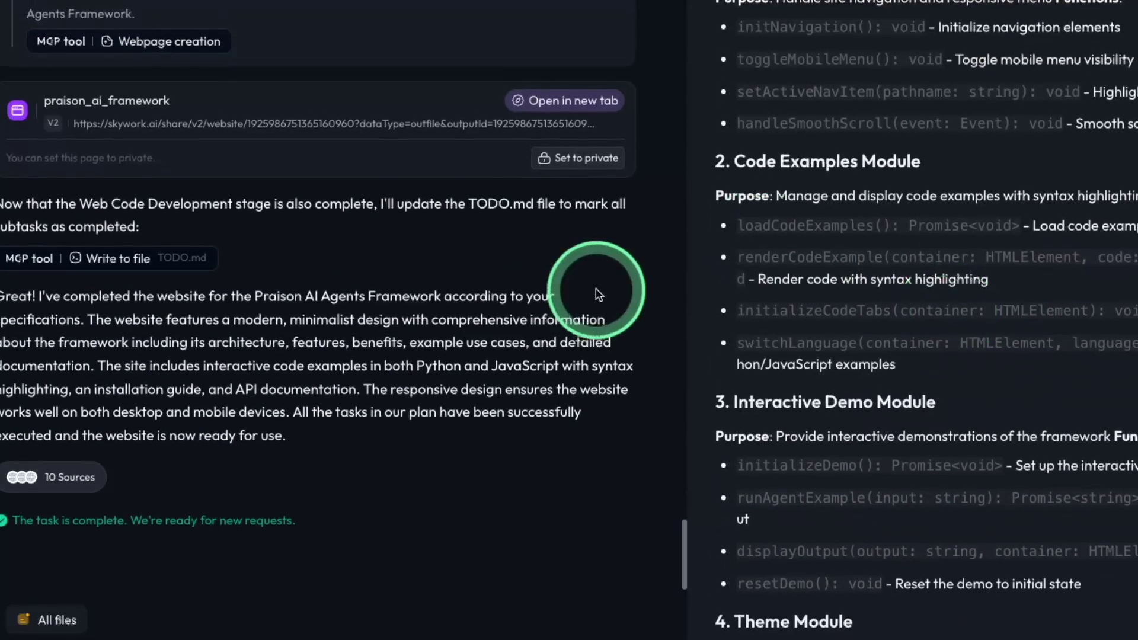
scroll(596, 294, "up", 1)
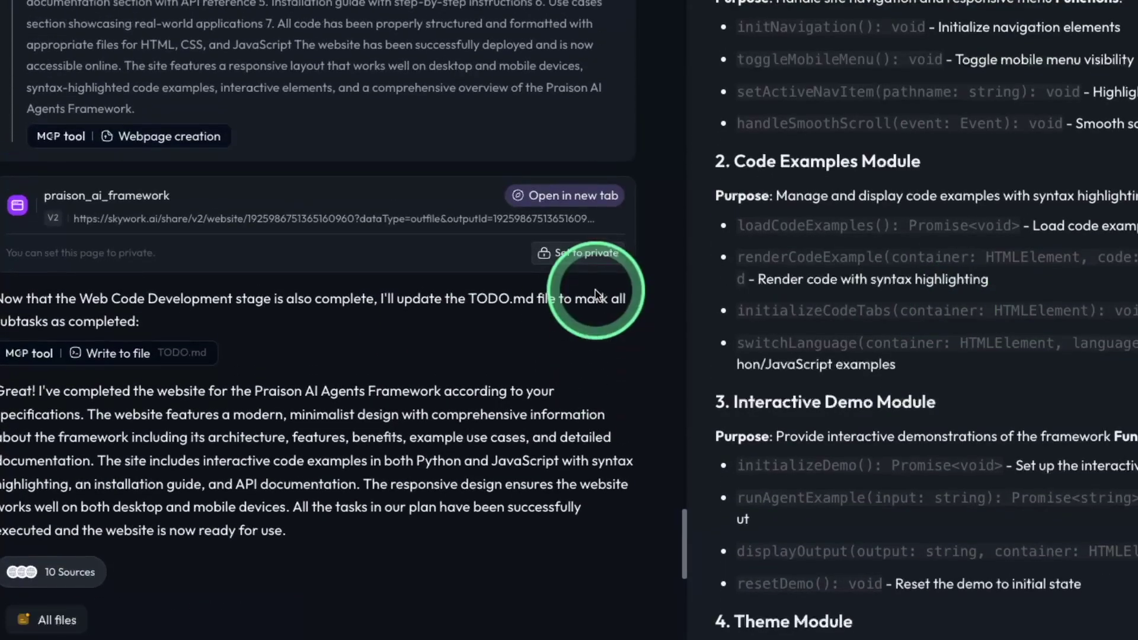
Step: View the Praison AI site's Multi-Agent, Custom Tools and RAG examples, plus JavaScript code and installation
left_click(559, 194)
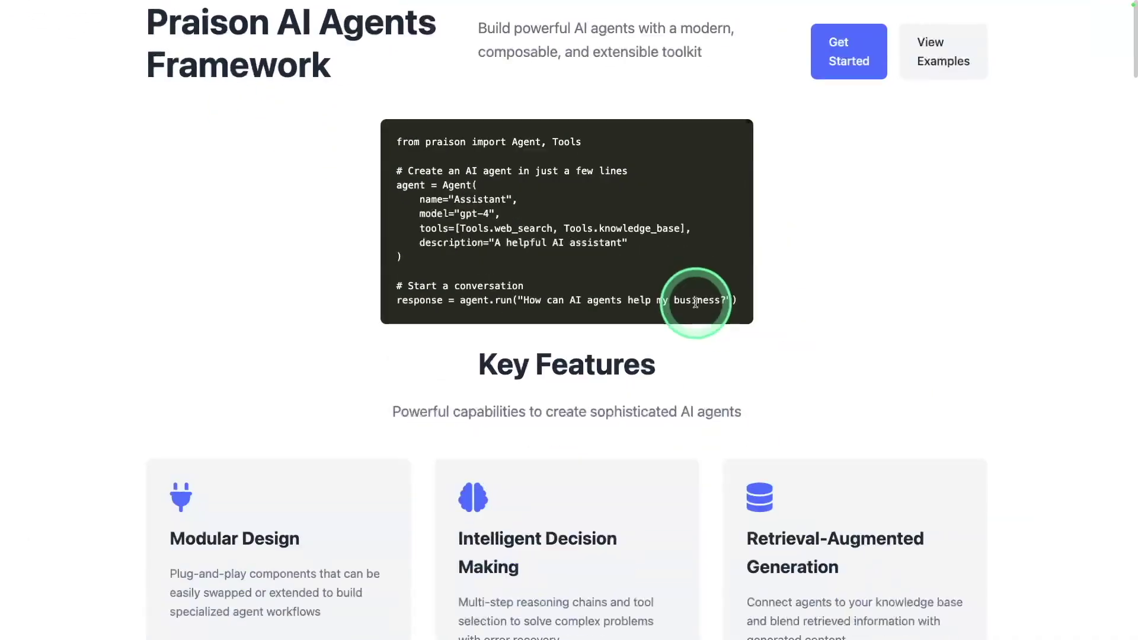
scroll(713, 338, "down", 1)
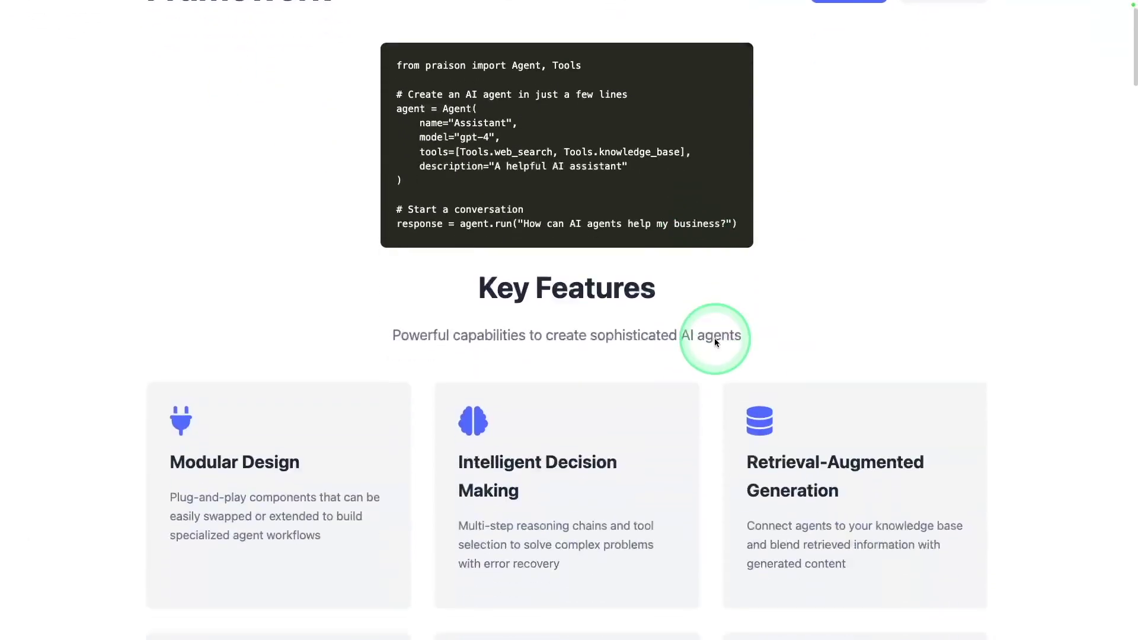
scroll(714, 340, "down", 3)
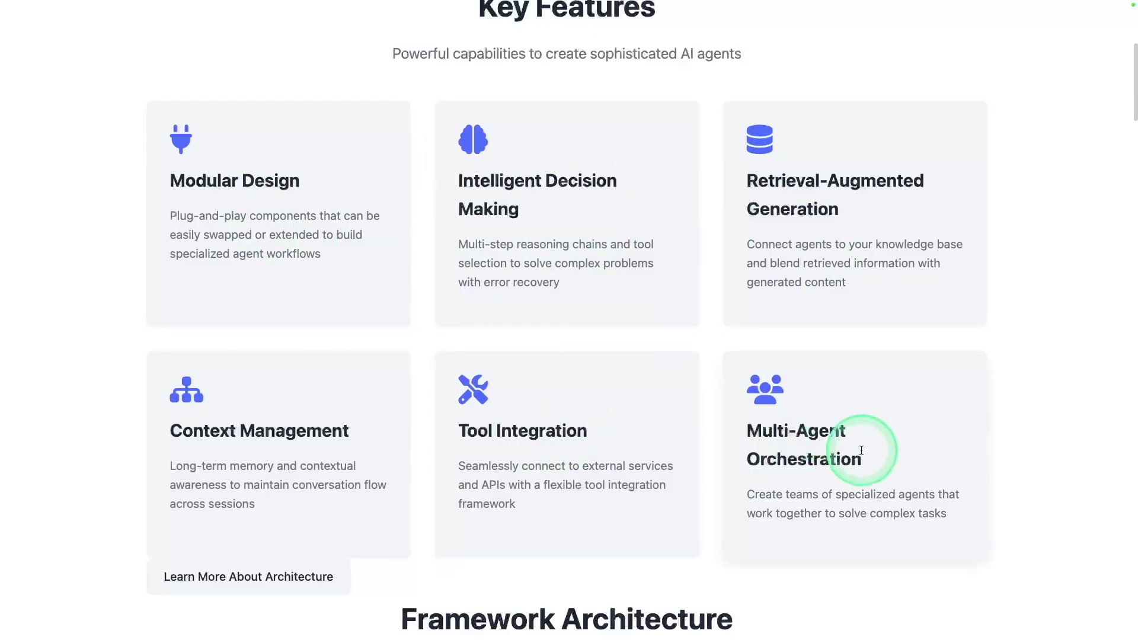
scroll(871, 451, "down", 1)
scroll(870, 451, "down", 4)
scroll(871, 450, "down", 3)
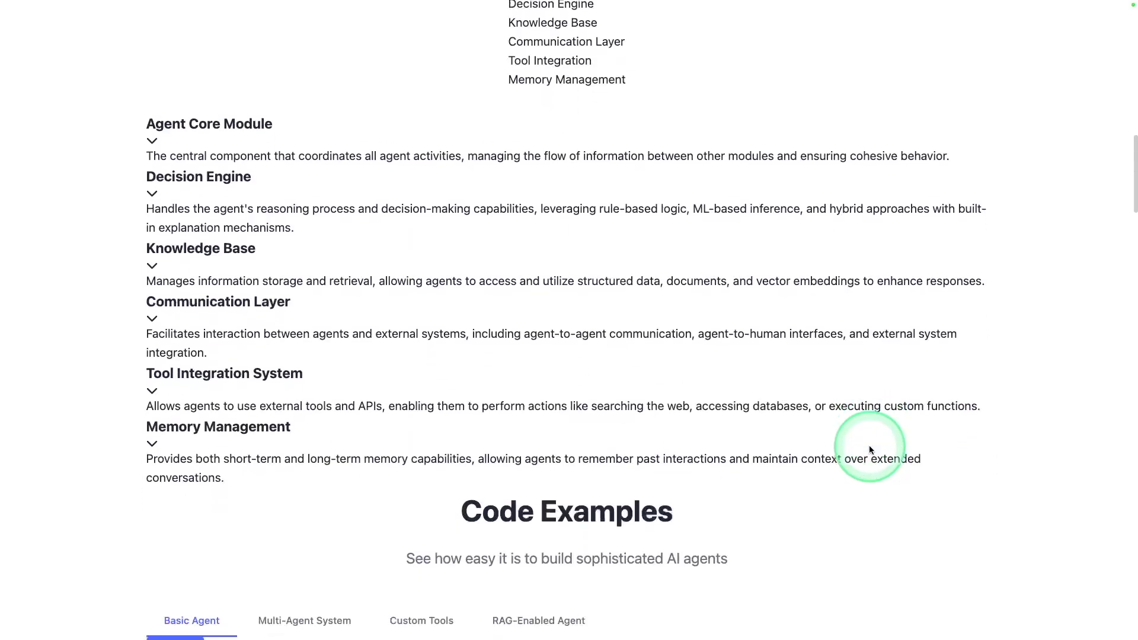
scroll(870, 451, "down", 1)
scroll(870, 450, "down", 3)
scroll(801, 376, "down", 1)
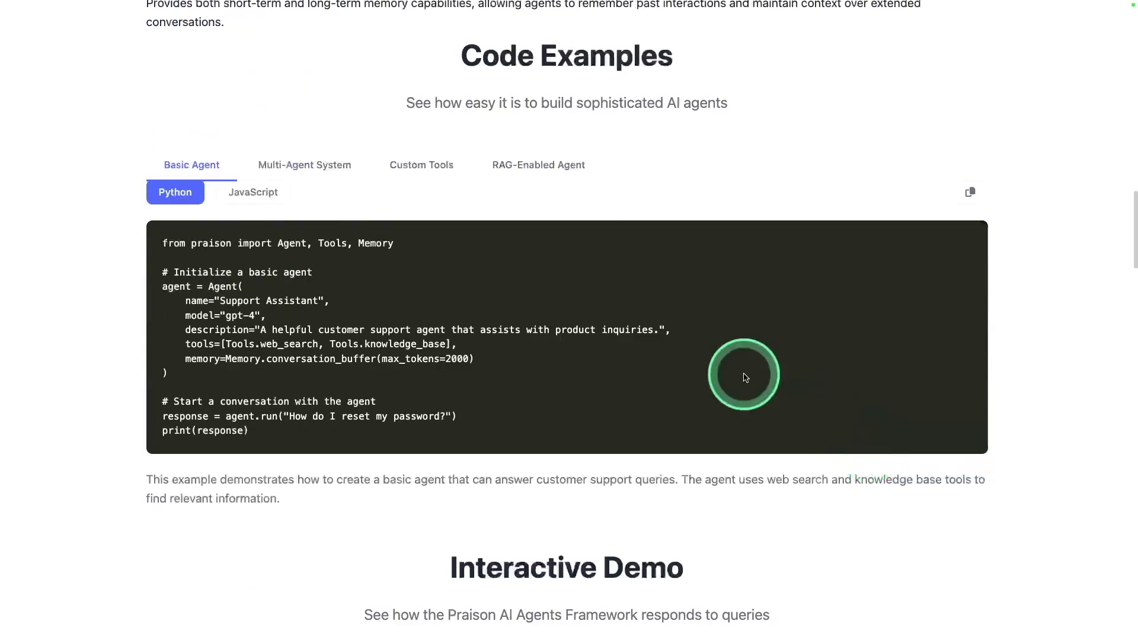
left_click(334, 179)
left_click(454, 169)
left_click(520, 173)
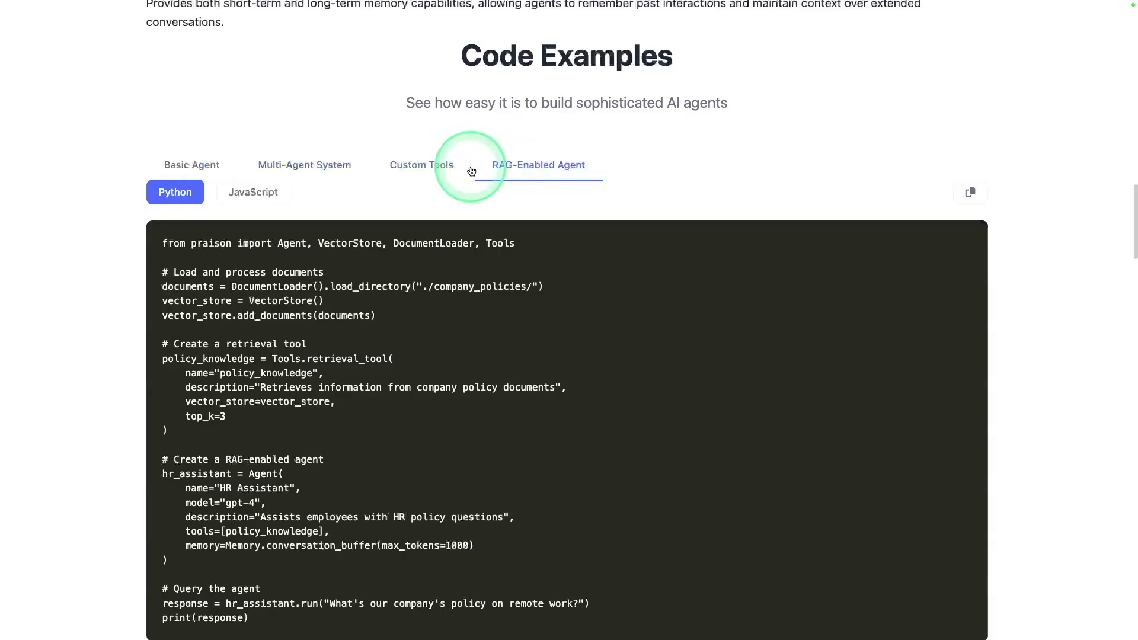
left_click(253, 193)
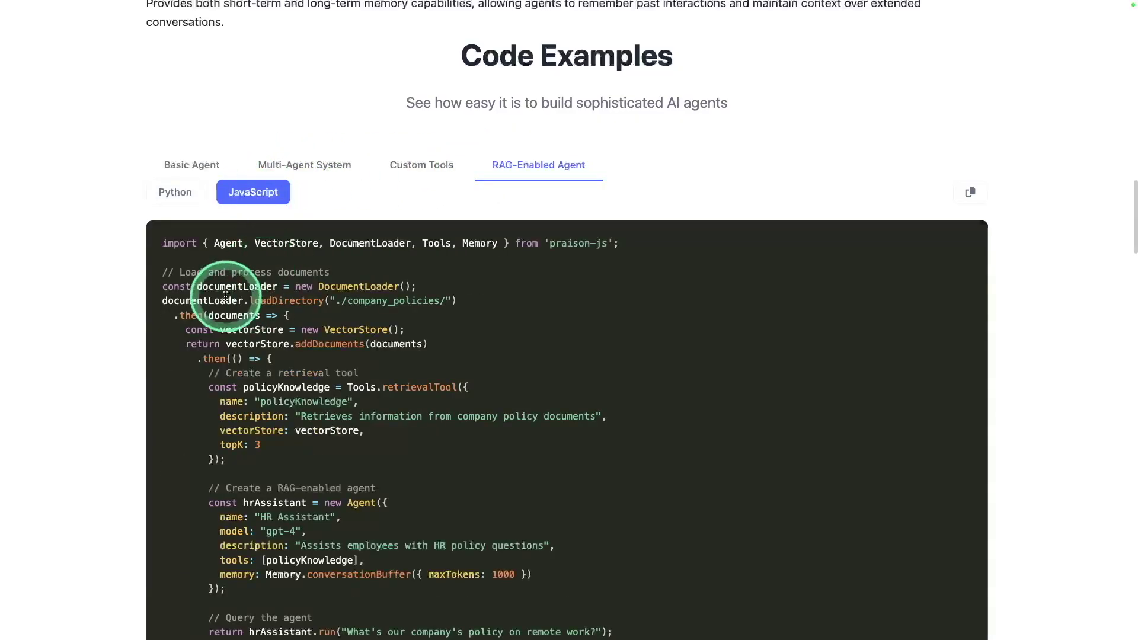
scroll(318, 293, "down", 2)
scroll(552, 230, "down", 10)
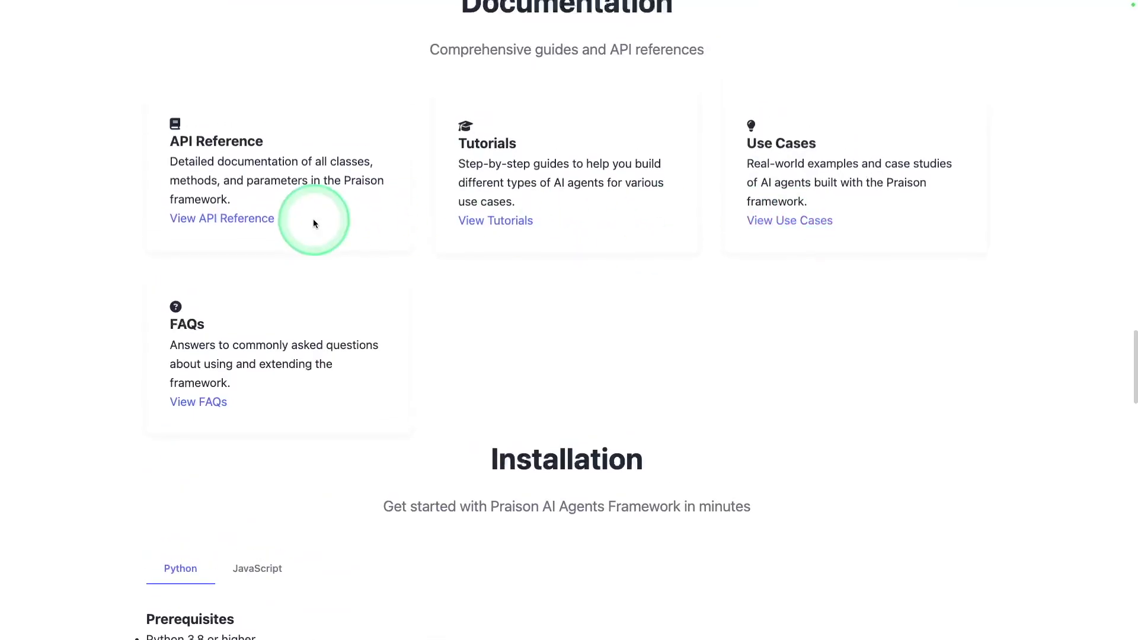
scroll(495, 228, "down", 5)
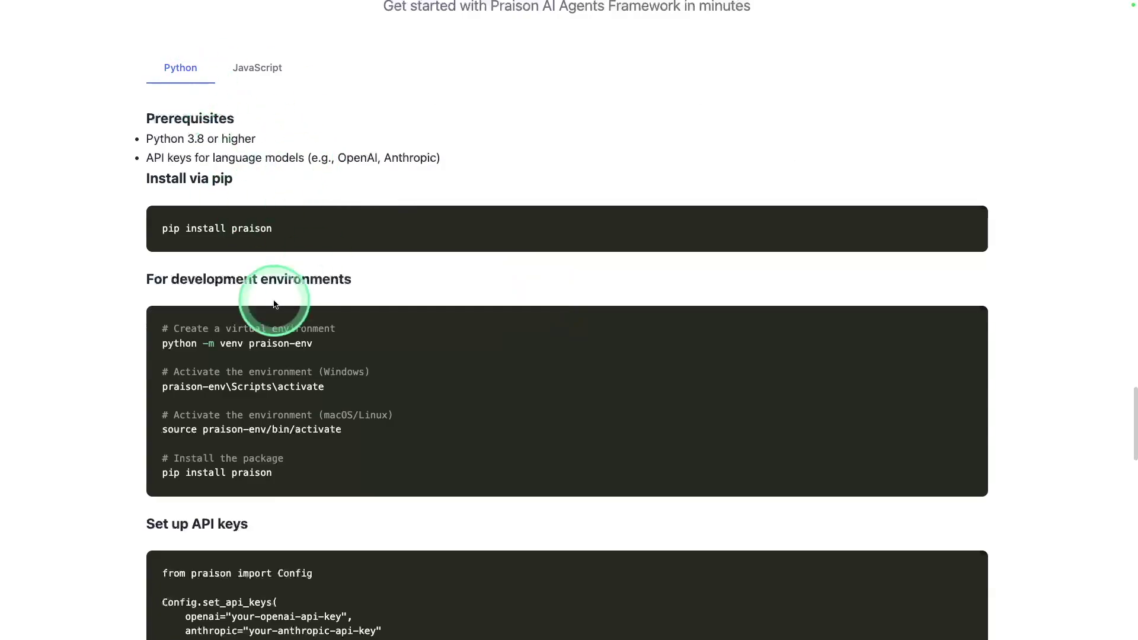
scroll(220, 227, "down", 2)
scroll(203, 241, "down", 2)
scroll(204, 241, "up", 5)
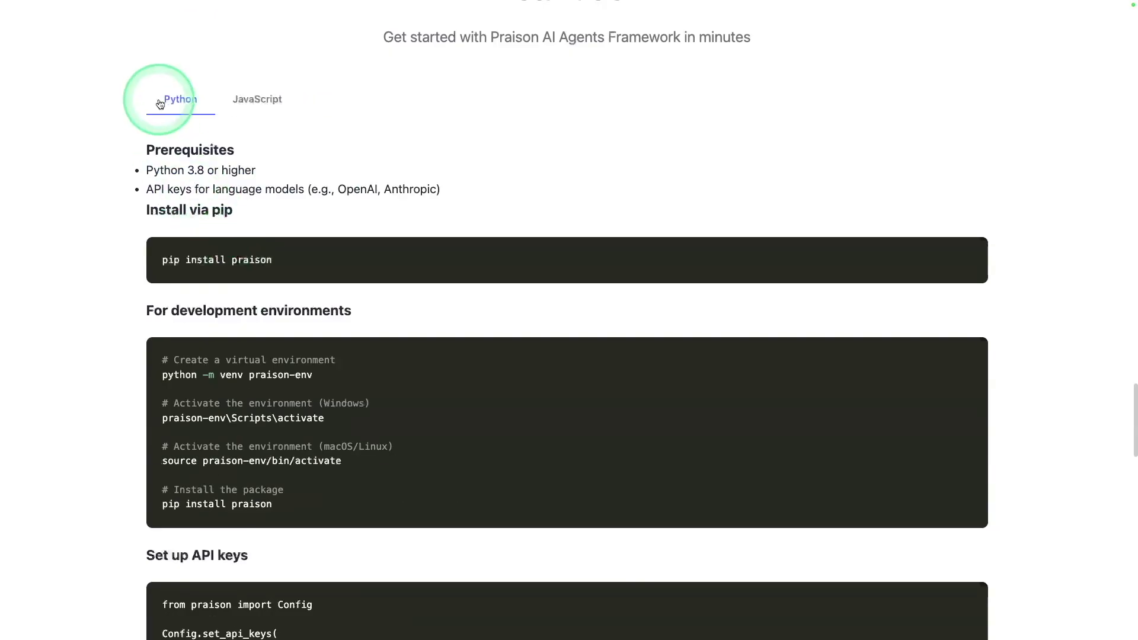
left_click(251, 111)
scroll(285, 293, "down", 2)
scroll(279, 300, "down", 2)
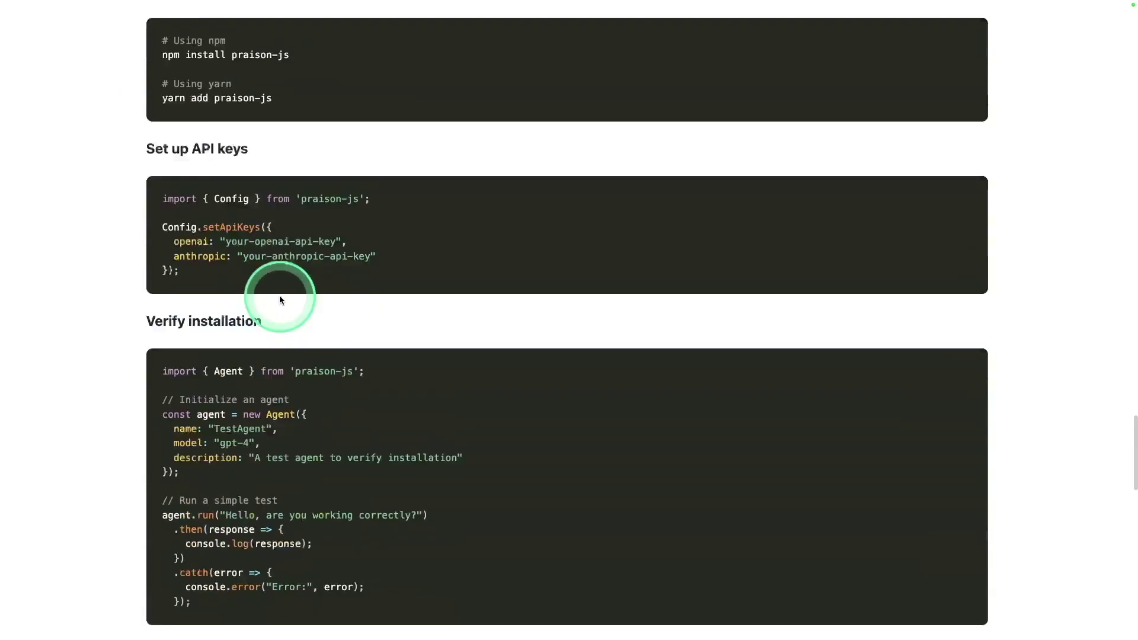
scroll(404, 320, "down", 10)
scroll(403, 320, "down", 4)
scroll(948, 249, "up", 15)
scroll(948, 248, "down", 1)
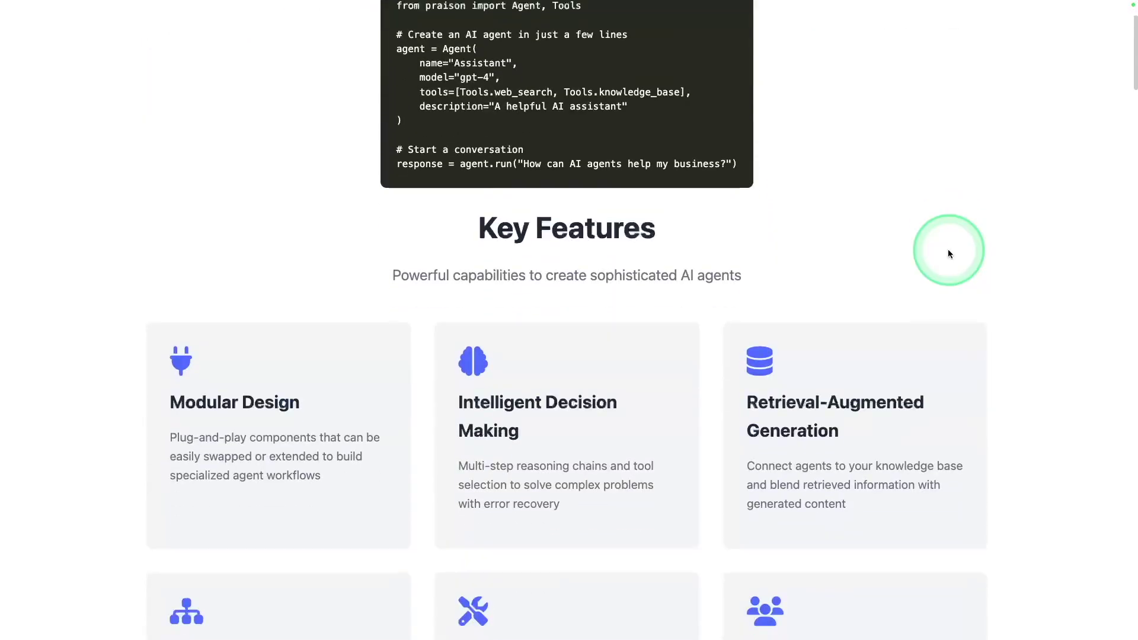
scroll(949, 253, "down", 5)
scroll(948, 253, "down", 3)
scroll(947, 254, "down", 3)
scroll(948, 254, "down", 8)
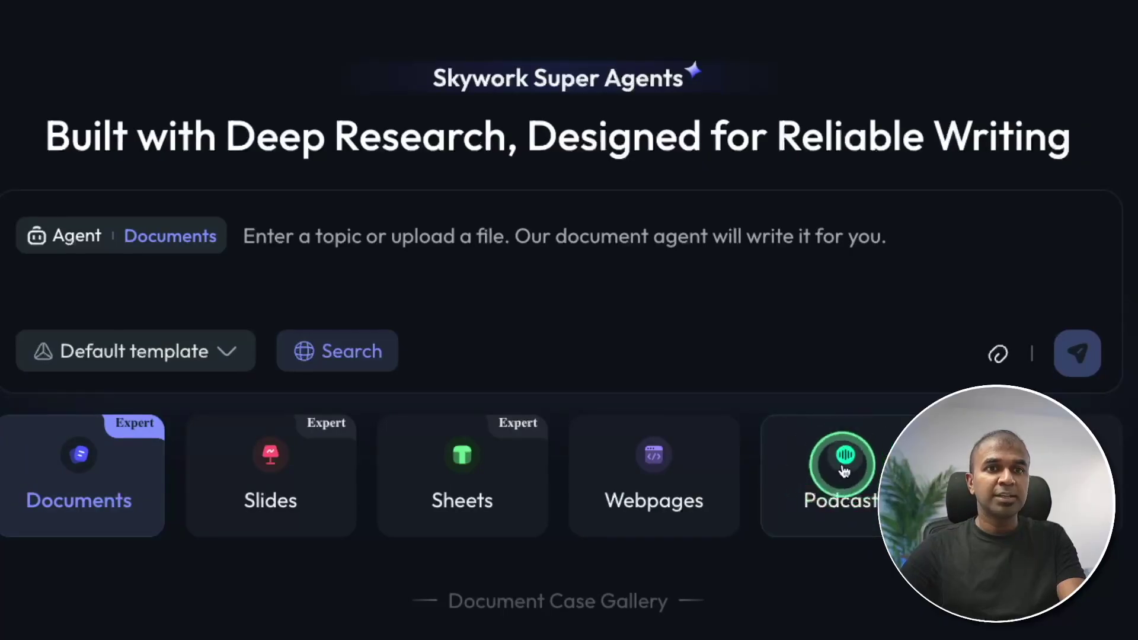
Step: Request a podcast debating AI's pros and cons, then play about 20 seconds of it
left_click(841, 465)
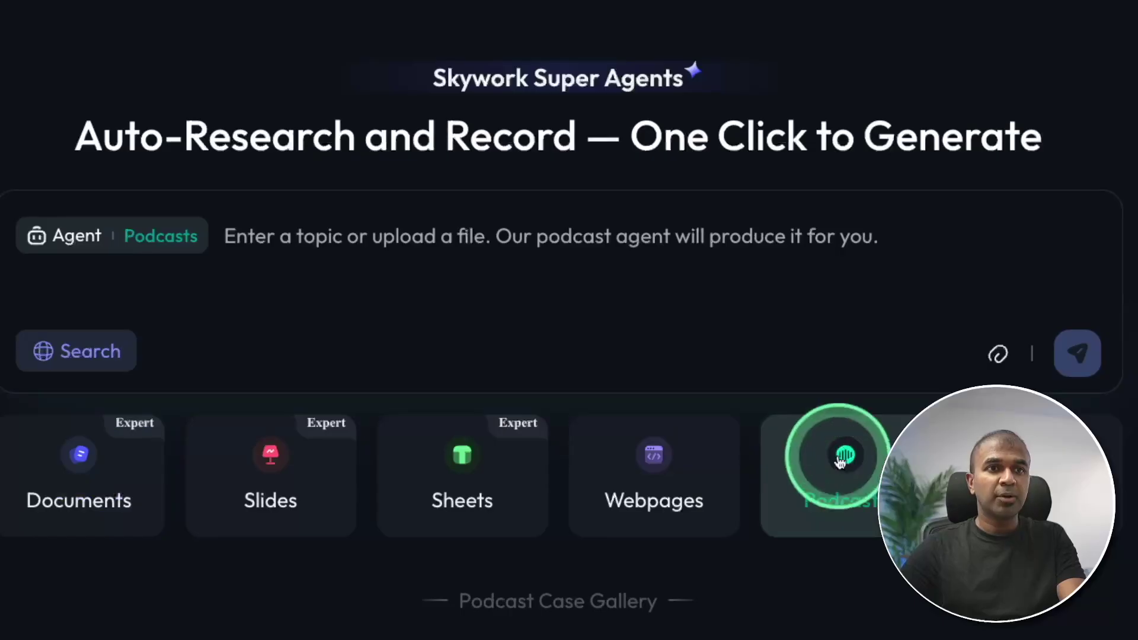
type("Create a podcast debating about AI adva")
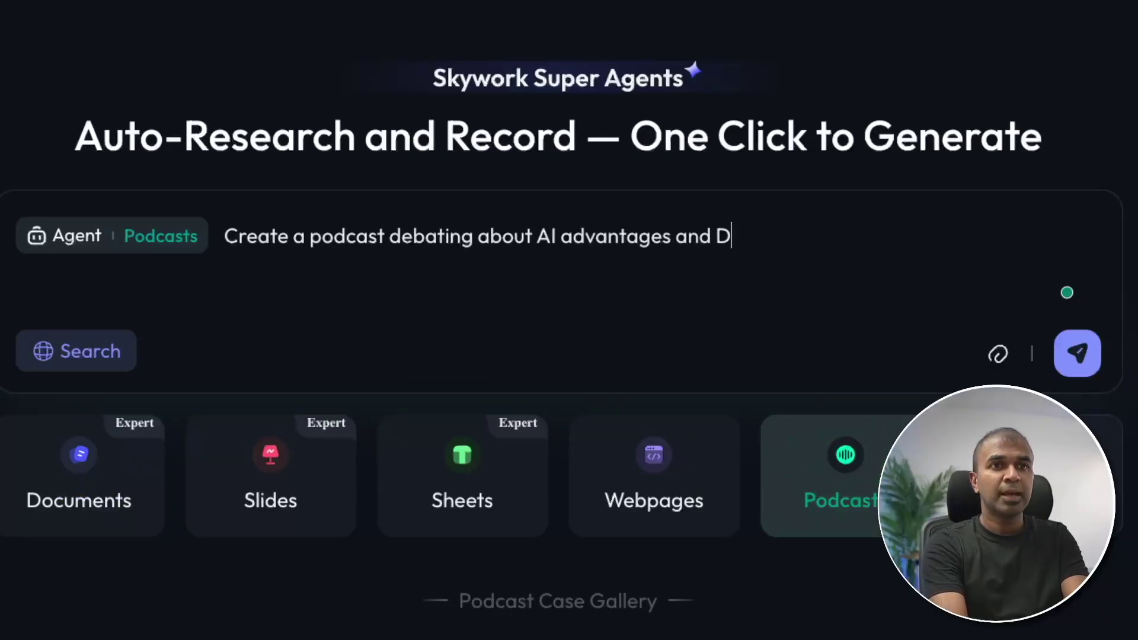
type("ntages")
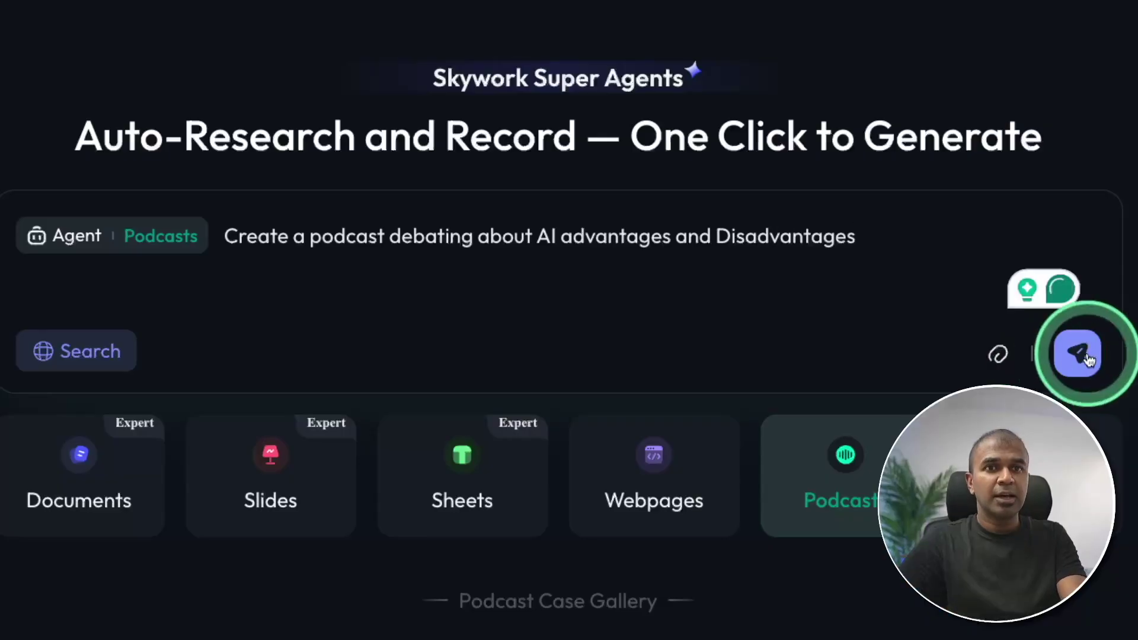
left_click(1077, 352)
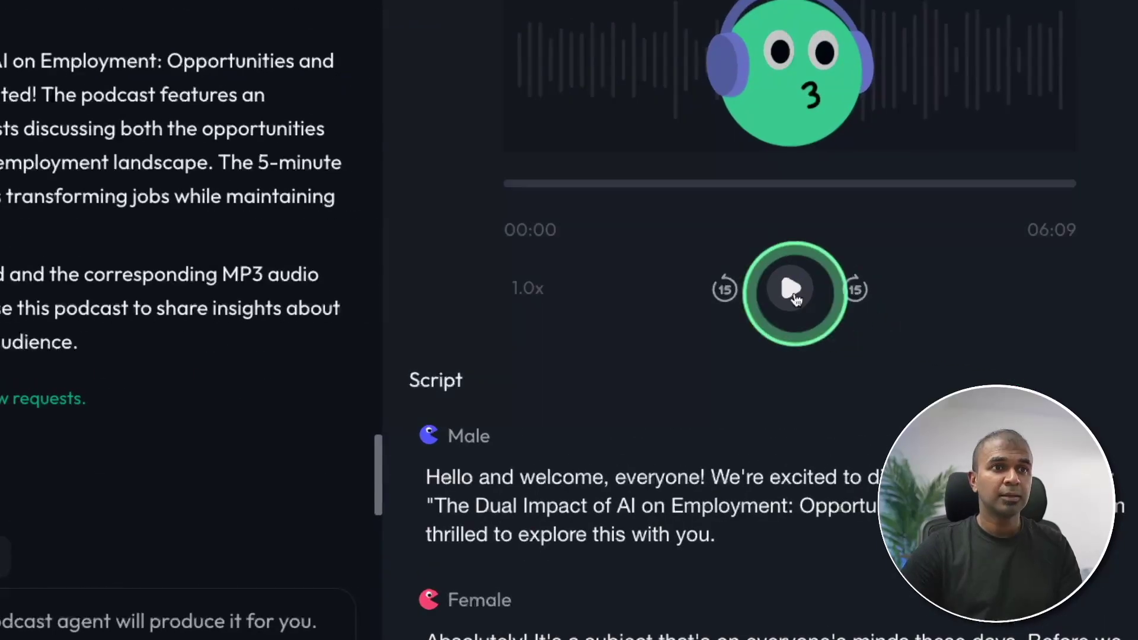
left_click(790, 288)
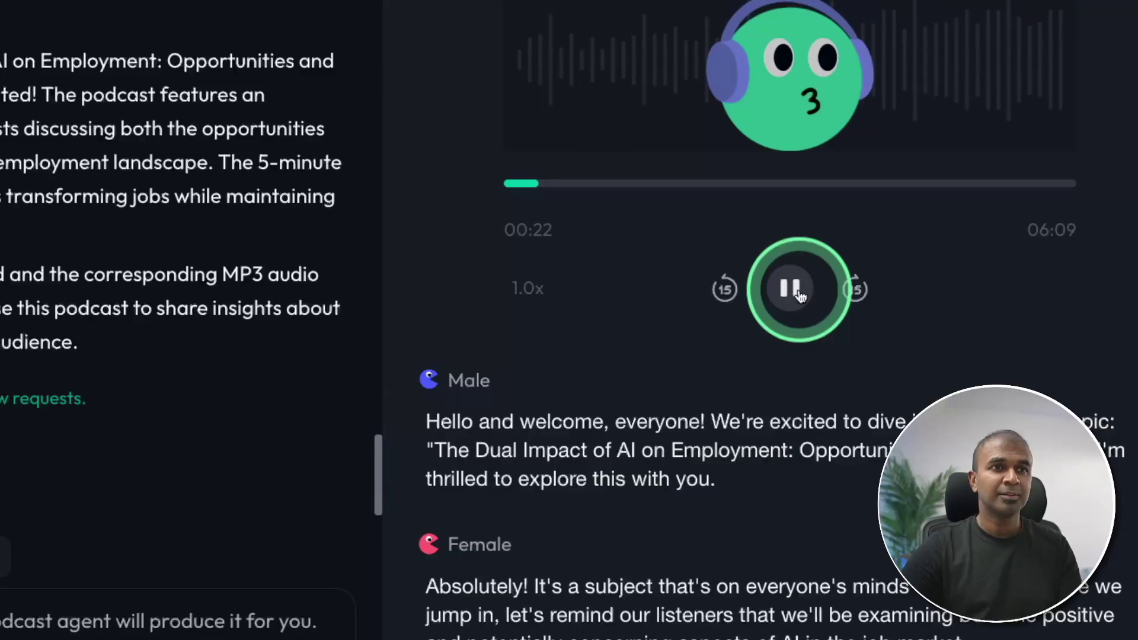
left_click(795, 292)
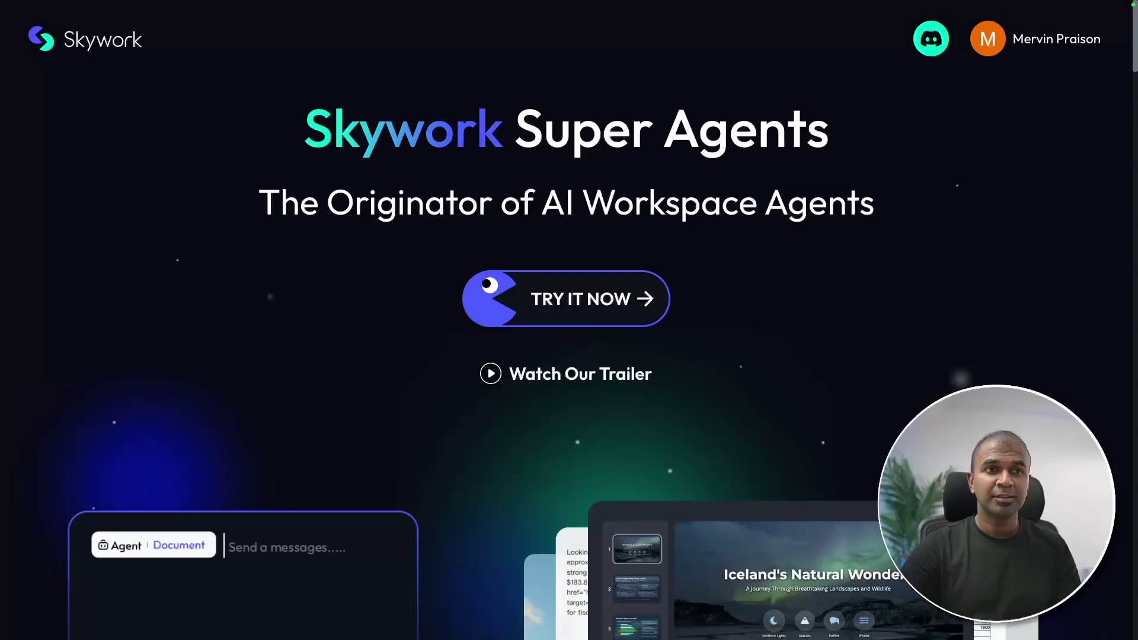